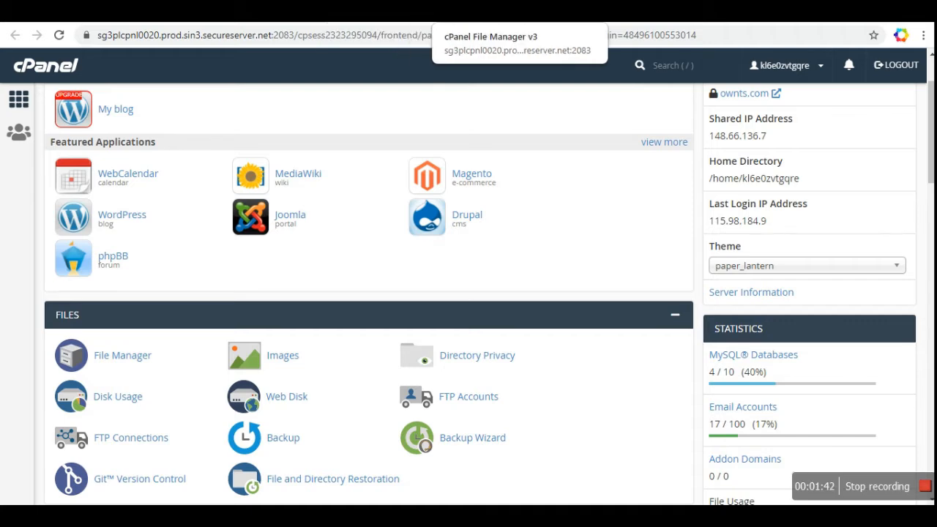
Step: Switch from the cPanel dashboard to the ZeroSSL home page with its free SSL offer
left_click(695, 13)
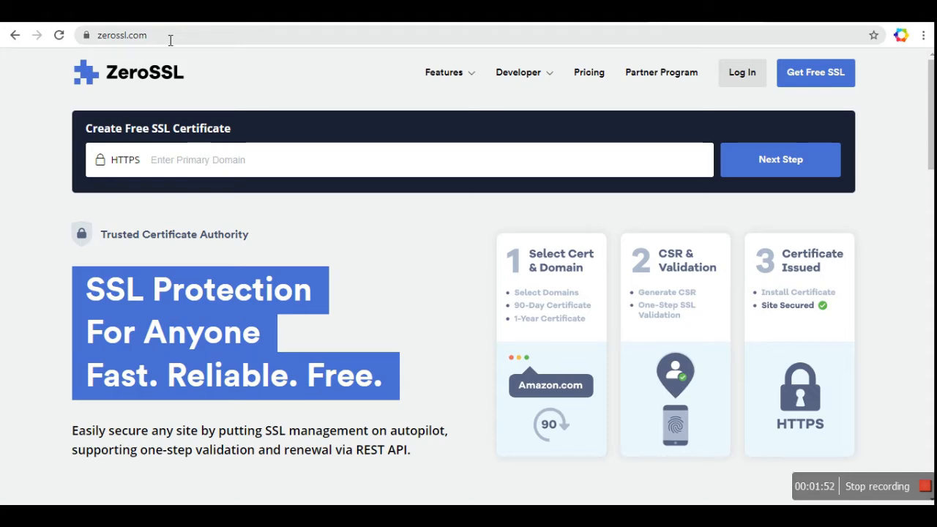
Step: Glance at the cPanel tab, then return to ZeroSSL and choose Get Free SSL
key("ctrl+Tab")
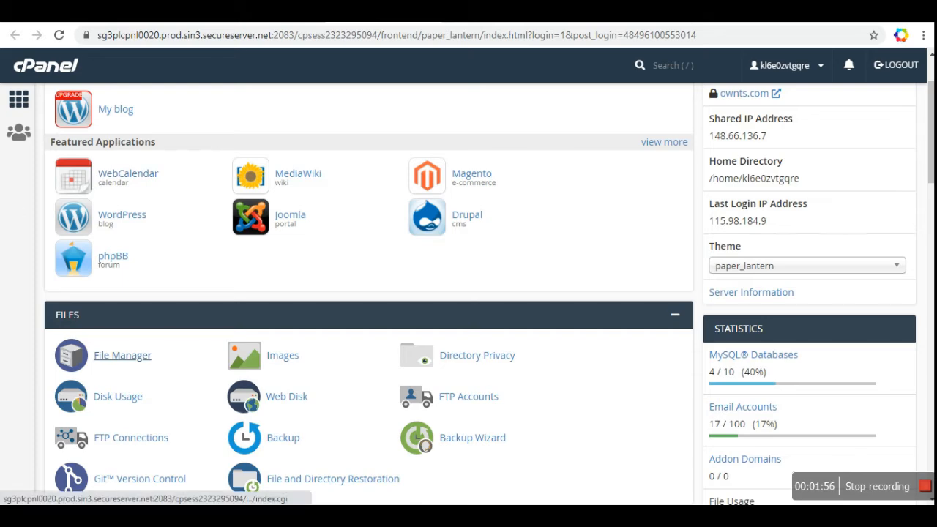
scroll(358, 211, "up", 2)
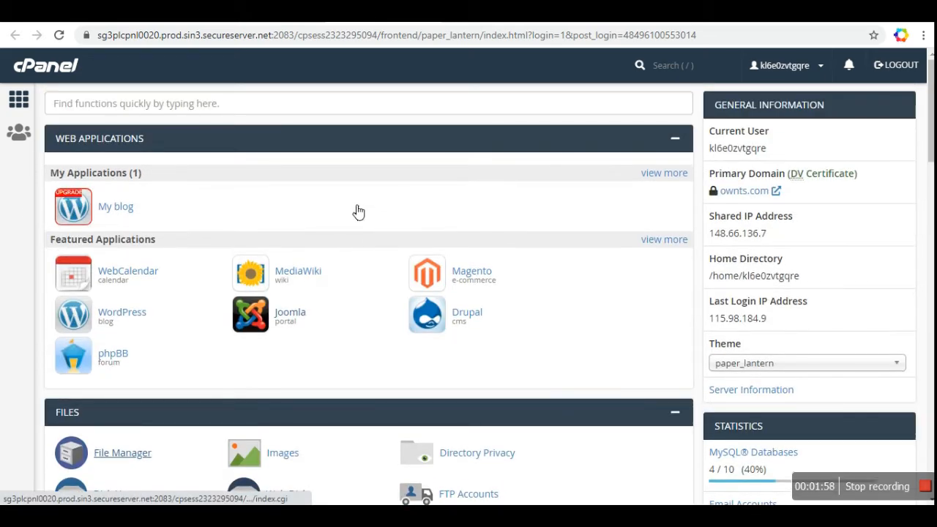
scroll(358, 212, "down", 3)
left_click(692, 13)
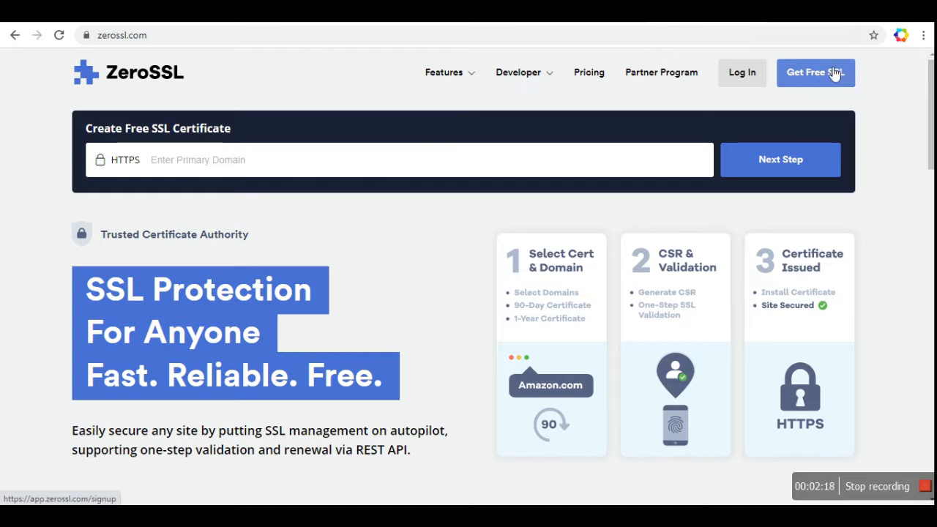
left_click(833, 74)
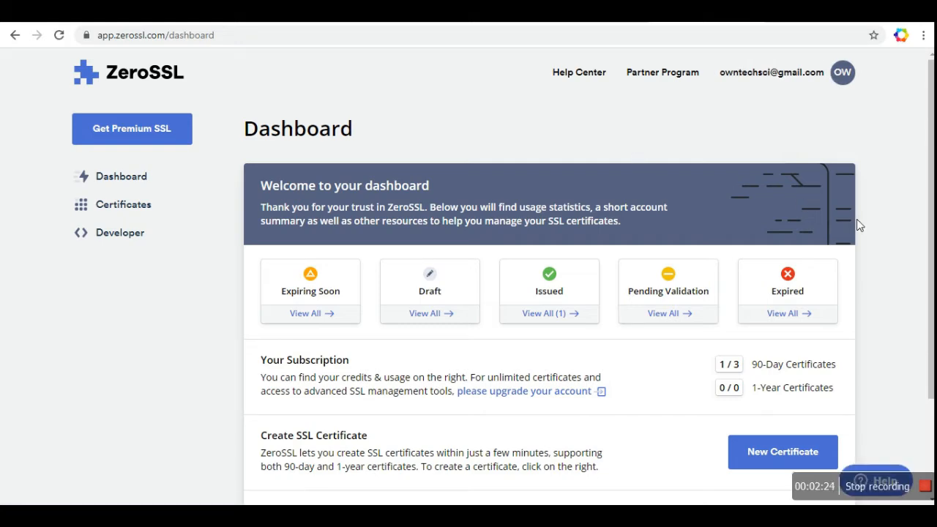
scroll(857, 225, "down", 3)
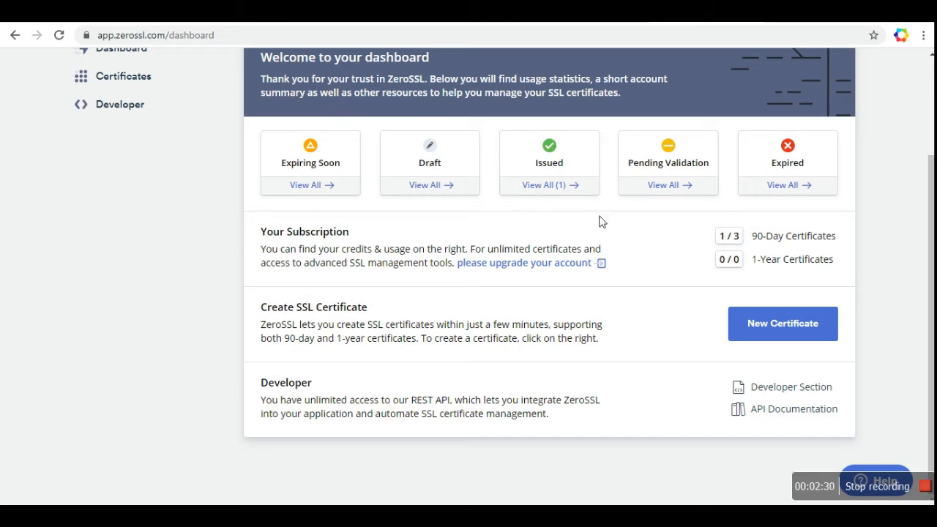
left_click(800, 334)
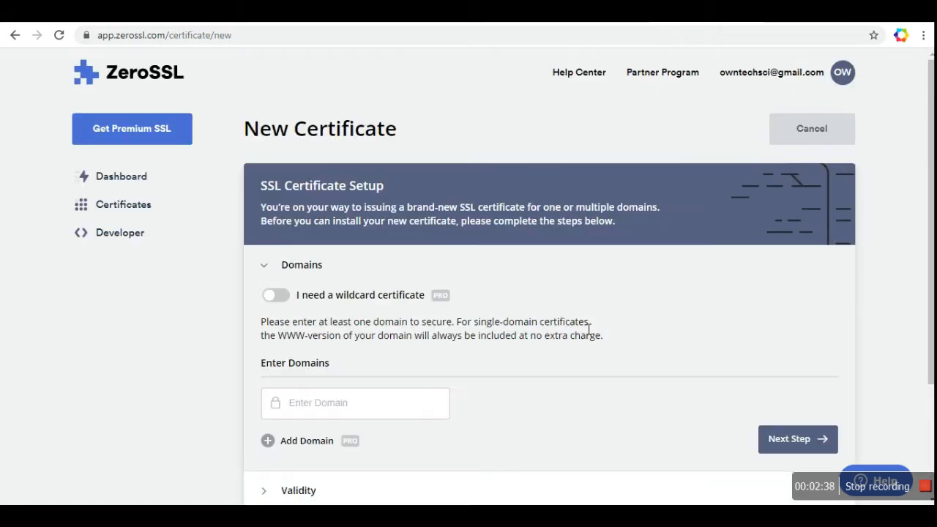
scroll(589, 329, "down", 2)
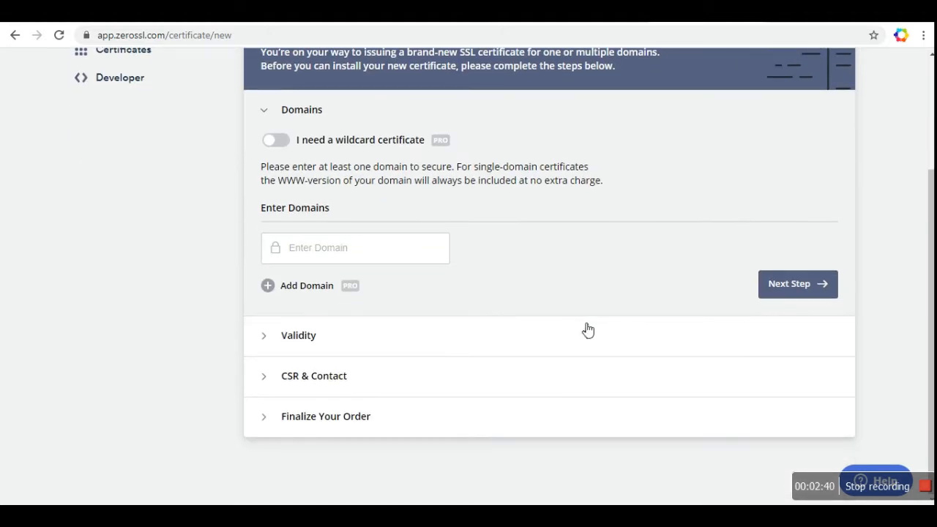
left_click(394, 253)
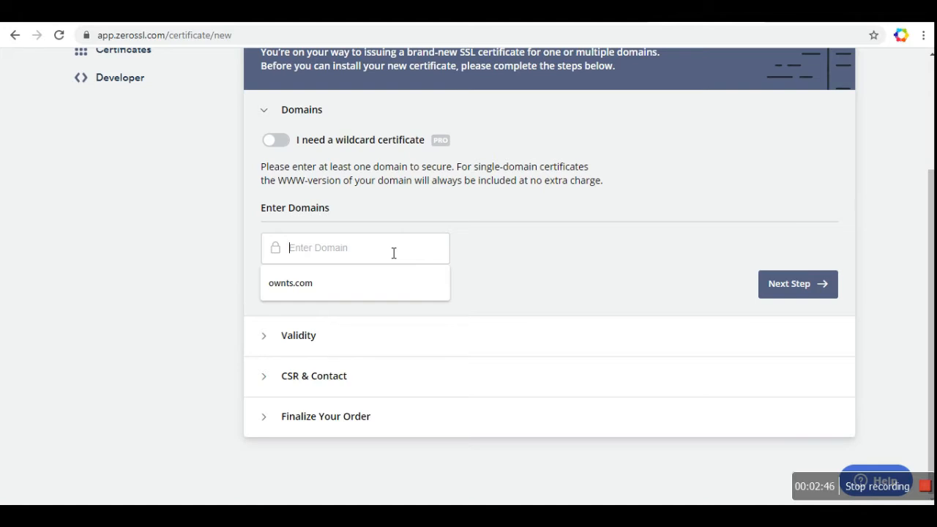
left_click(321, 286)
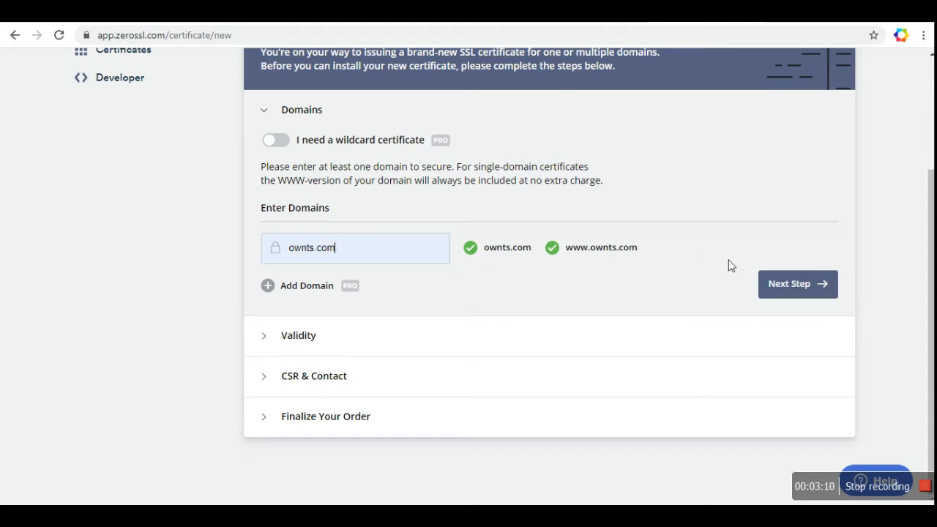
Step: Finish the Domains step and leave validity at the 90-Day Certificate option
left_click(801, 286)
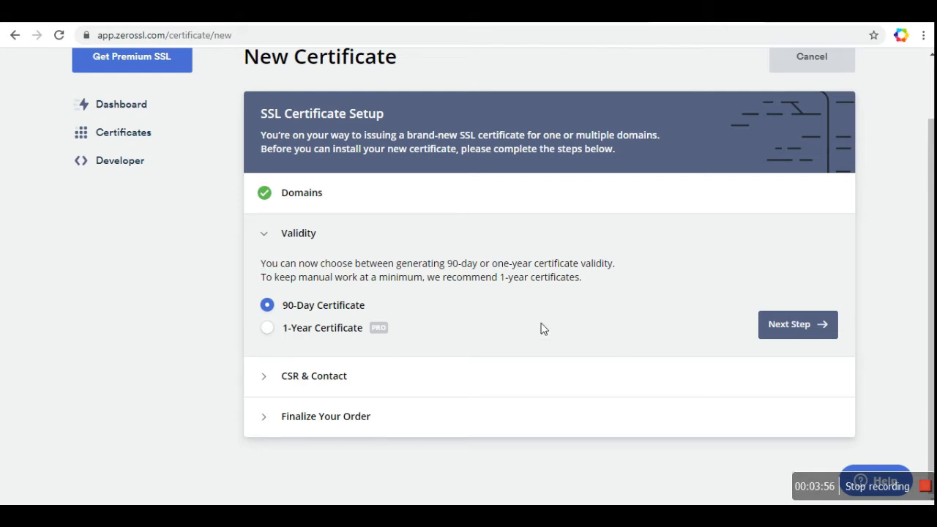
mouse_move(383, 327)
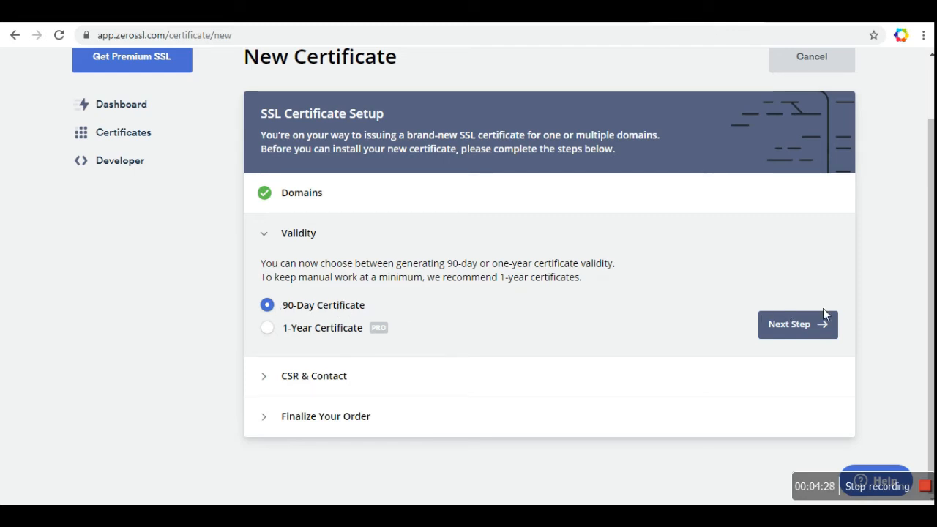
Step: Accept 90-day validity and an auto-generated CSR, then review the Free $0/month plan
left_click(795, 326)
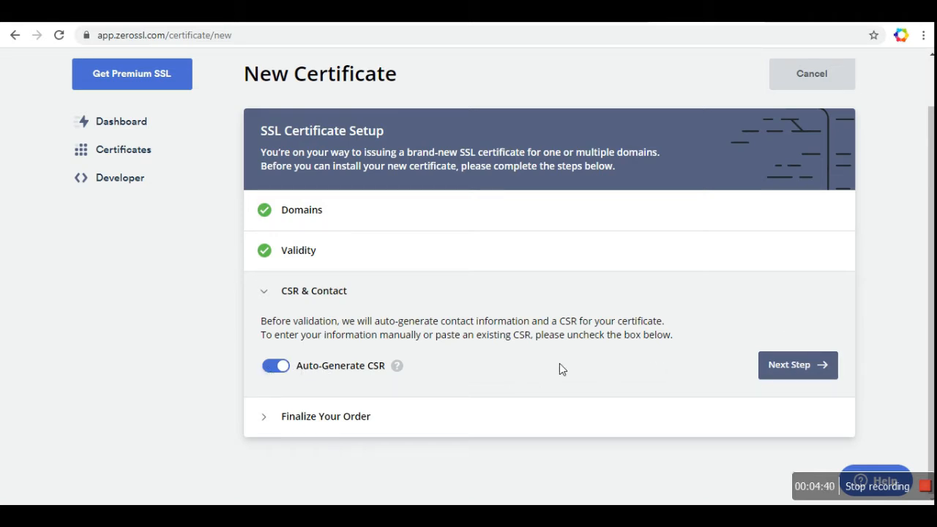
left_click(802, 361)
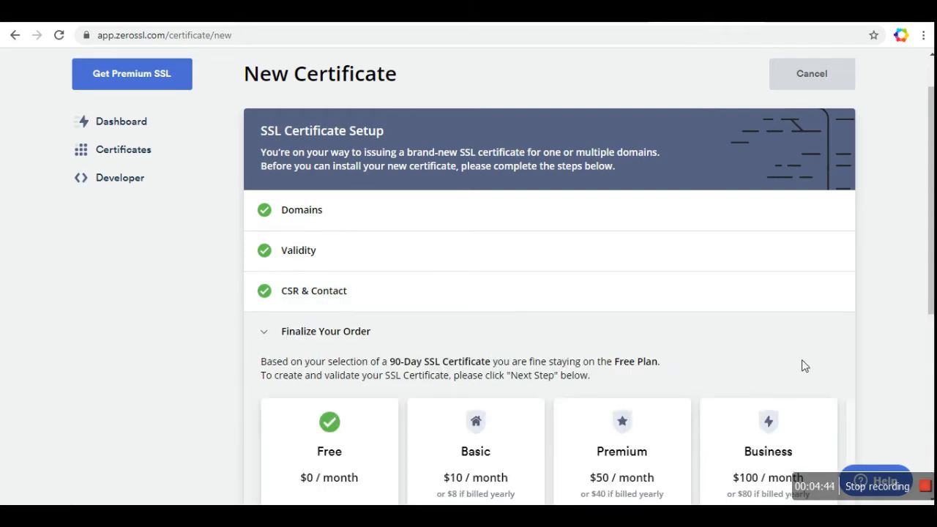
scroll(802, 361, "down", 3)
scroll(802, 361, "down", 2)
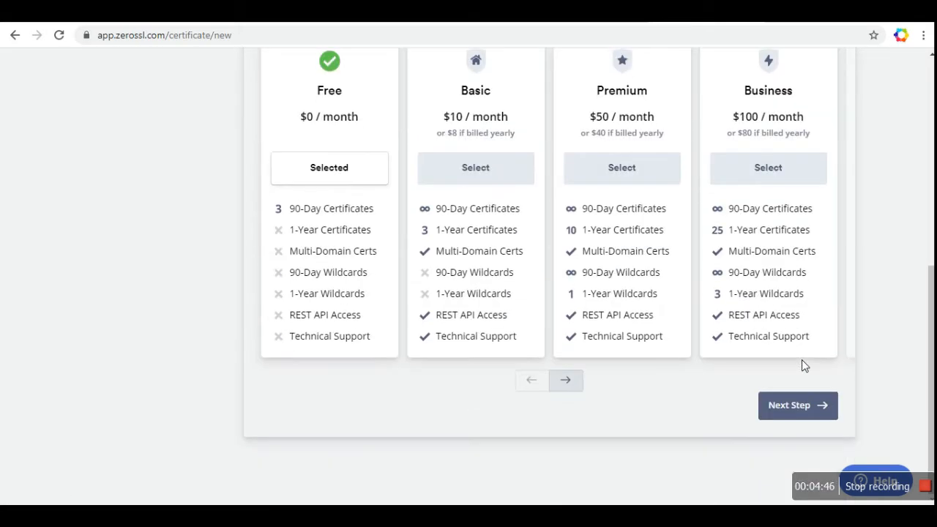
scroll(802, 361, "up", 2)
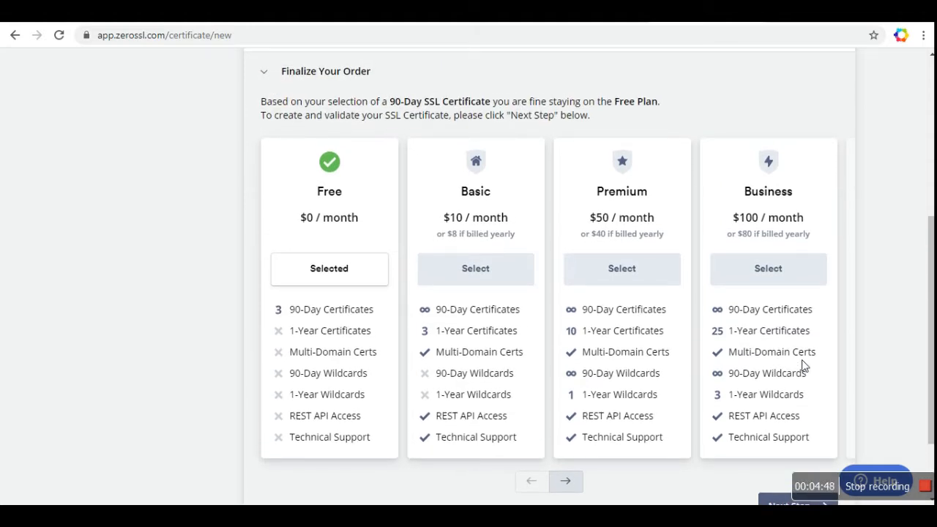
scroll(802, 364, "down", 1)
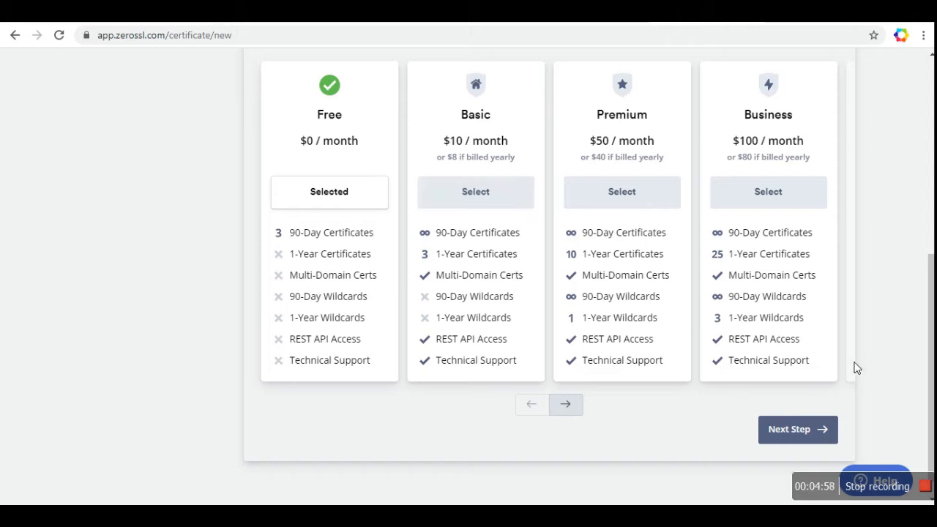
scroll(856, 368, "down", 1)
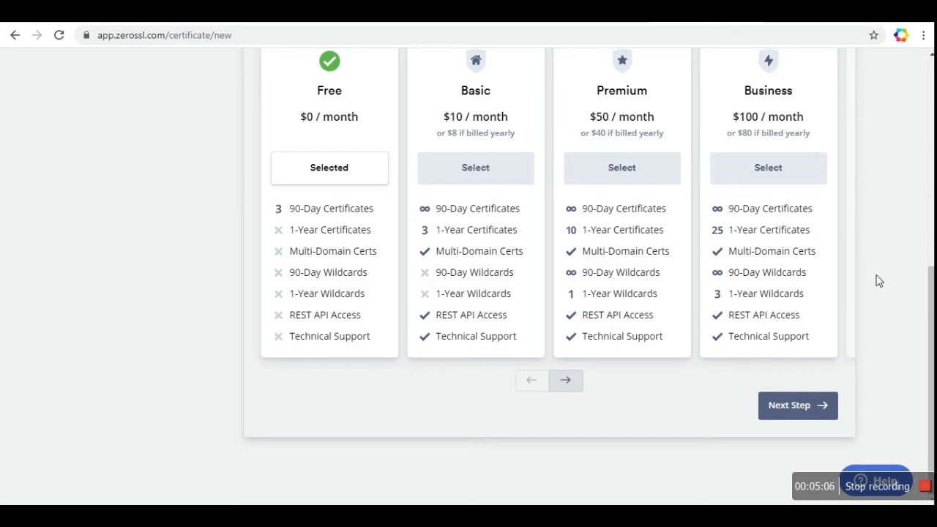
Step: Create the Free-plan certificate and pick the domain's admin address for Email Verification
left_click(797, 415)
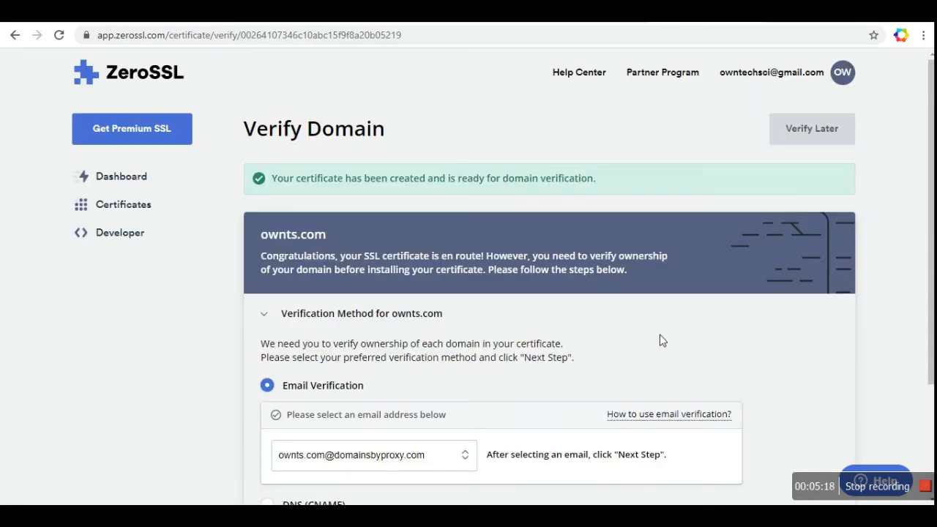
scroll(662, 340, "down", 1)
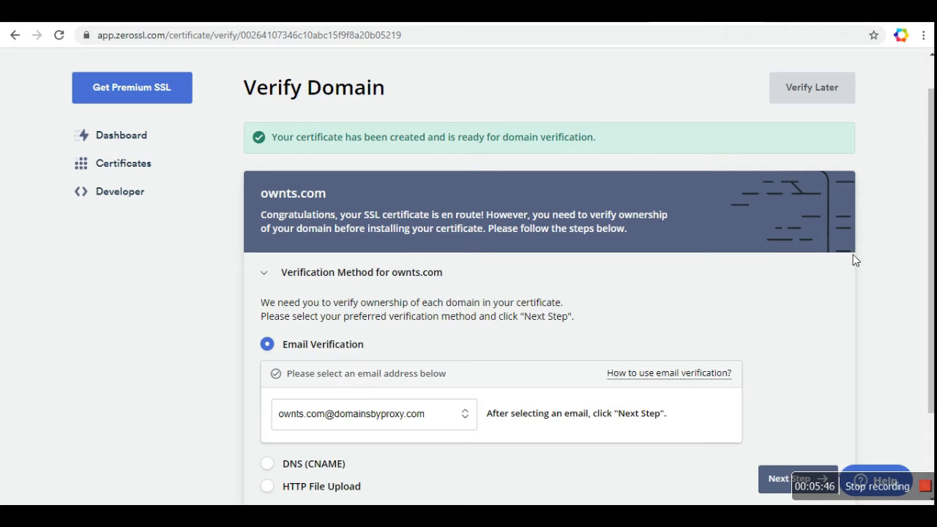
scroll(857, 262, "down", 3)
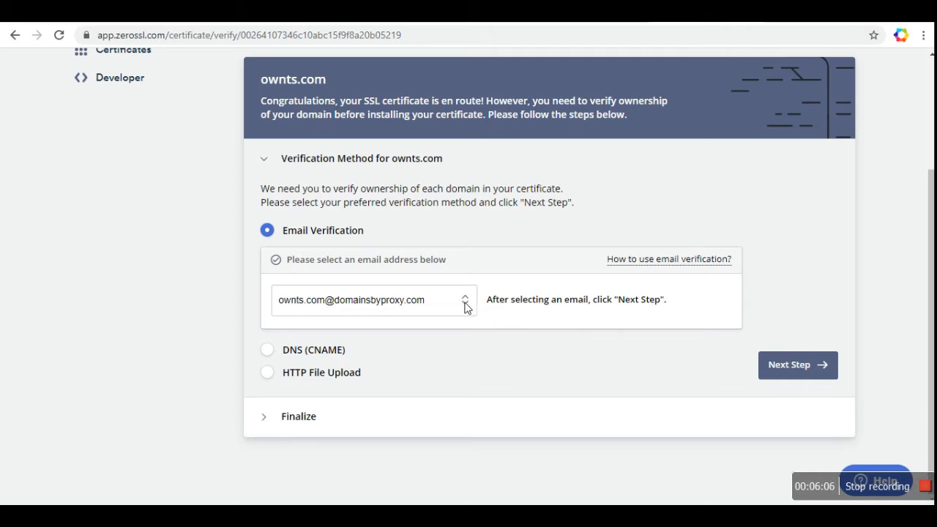
left_click(394, 306)
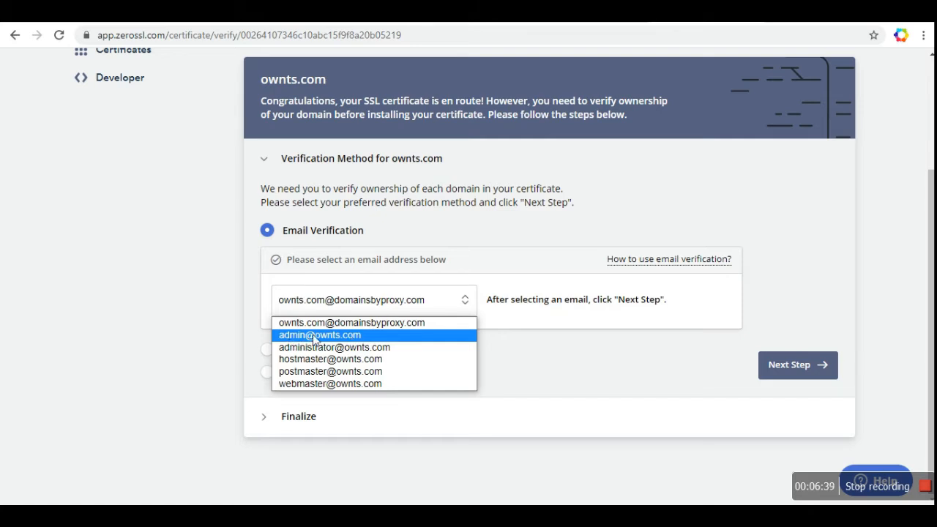
left_click(358, 338)
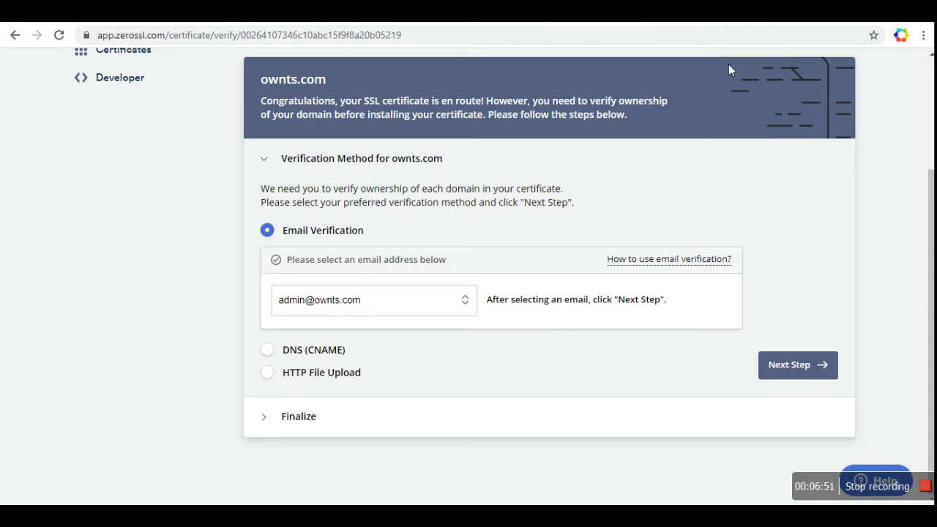
Step: Load the ownts.com/webmail login page in a new tab
left_click(775, 12)
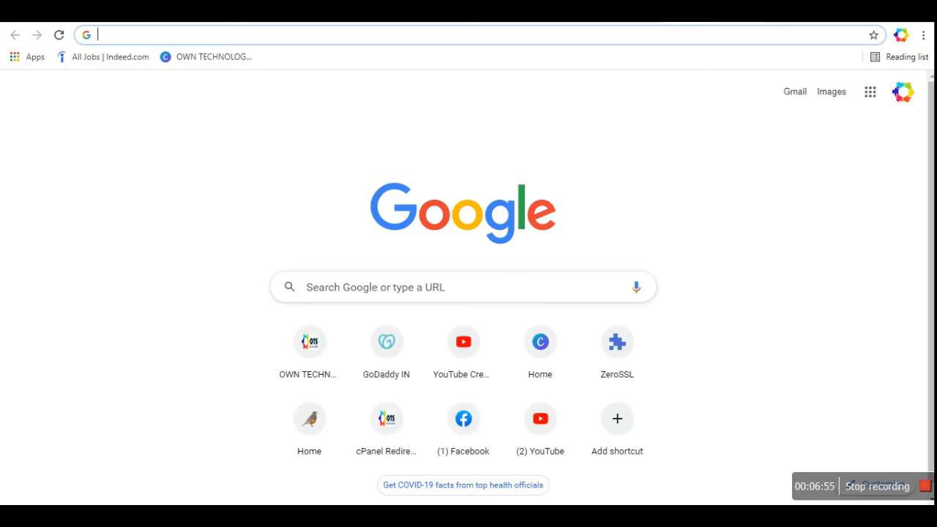
type("o")
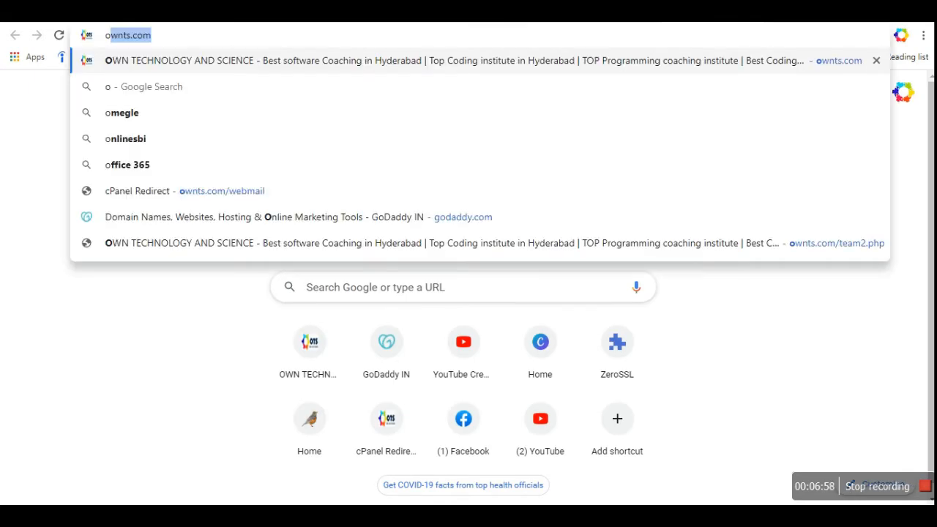
key("Down")
key("Down")
key("Down")
key("Down")
key("Down")
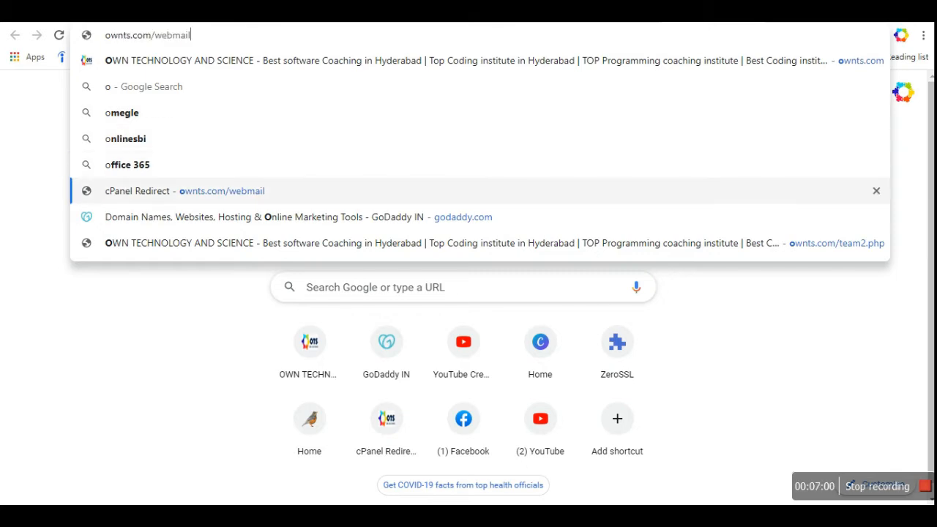
key("Return")
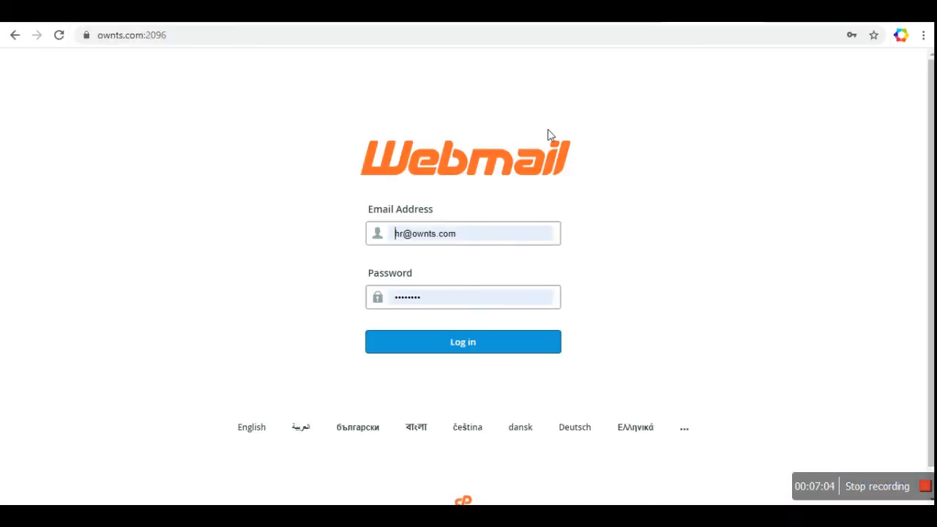
key("End")
Step: Log in to the domain's admin mailbox with its password, then return to ZeroSSL
left_click(407, 242)
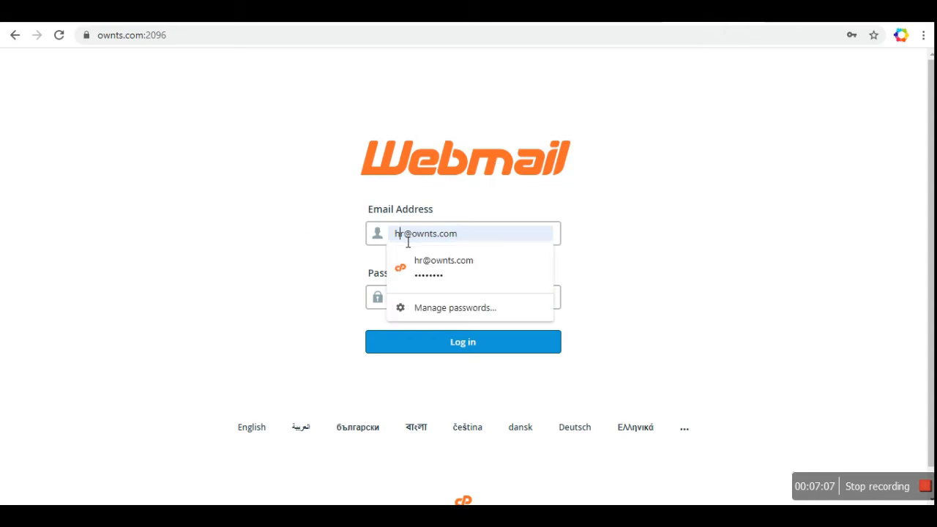
key("BackSpace")
key("BackSpace")
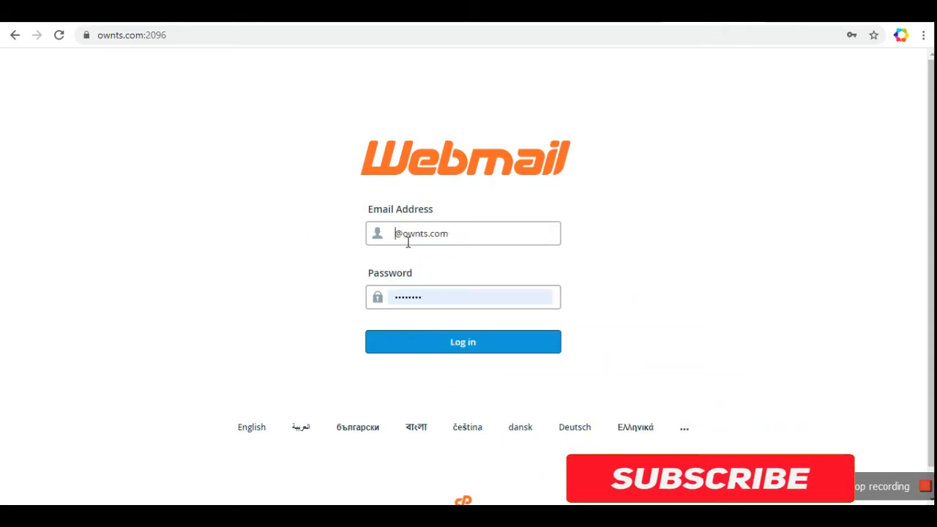
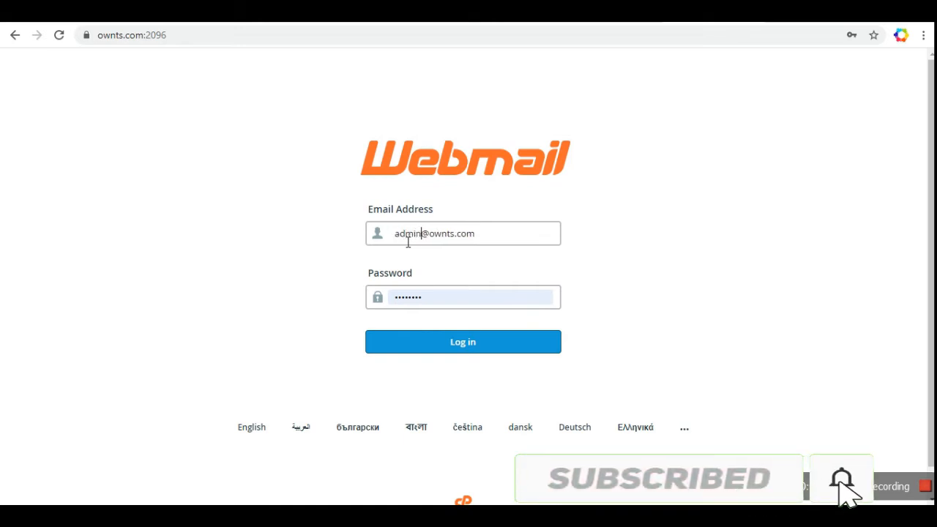
left_click(450, 297)
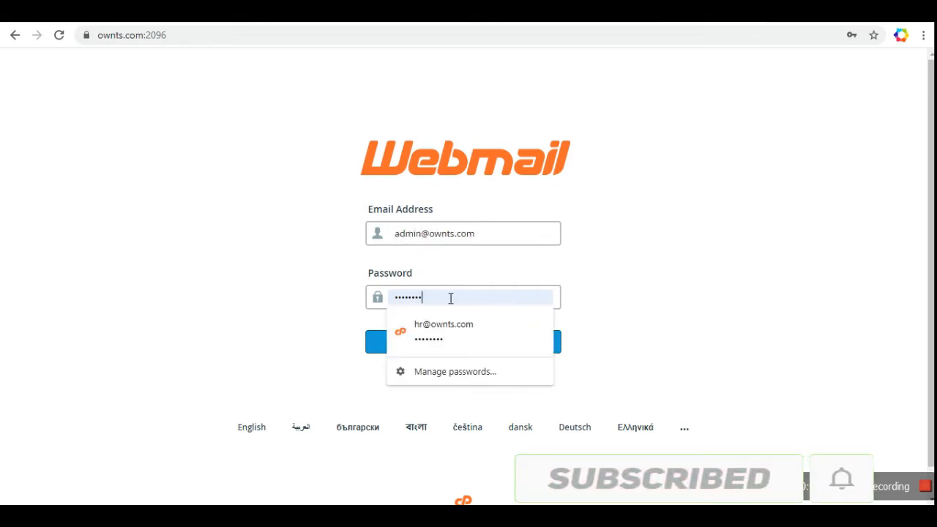
key("BackSpace")
key("BackSpace")
key("BackSpace")
key("BackSpace")
key("BackSpace")
key("BackSpace")
key("BackSpace")
key("BackSpace")
type("••")
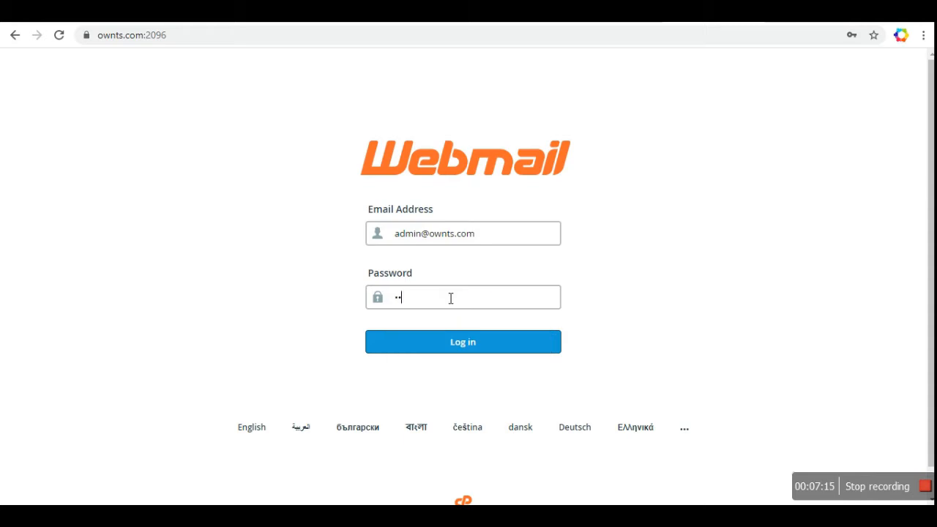
type("••")
left_click(469, 347)
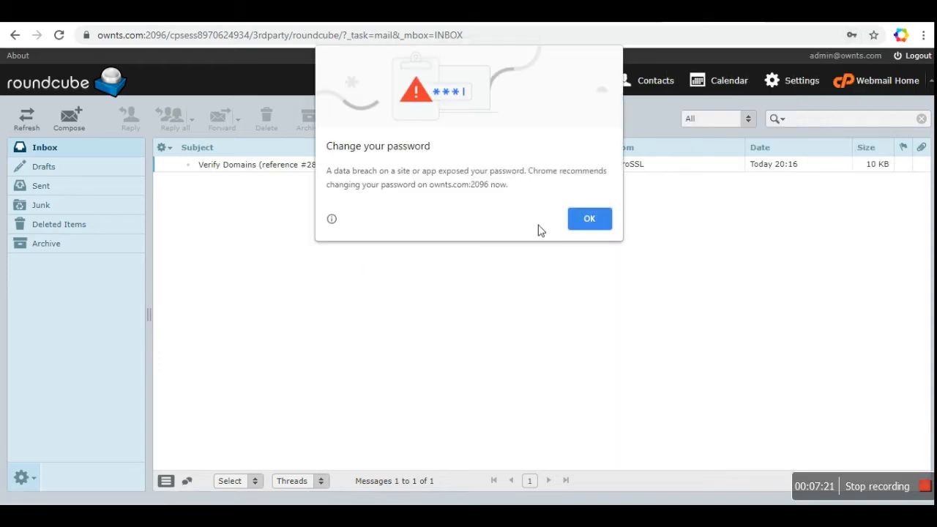
left_click(592, 223)
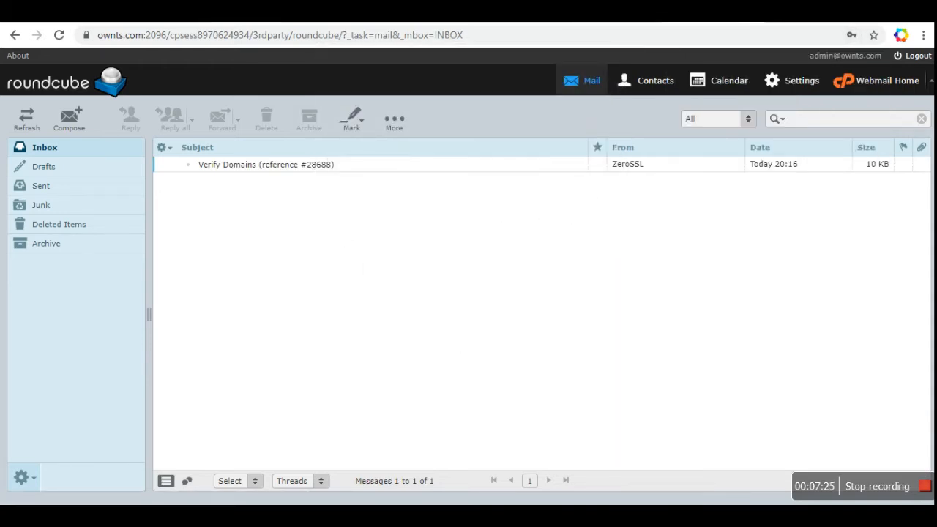
left_click(315, 11)
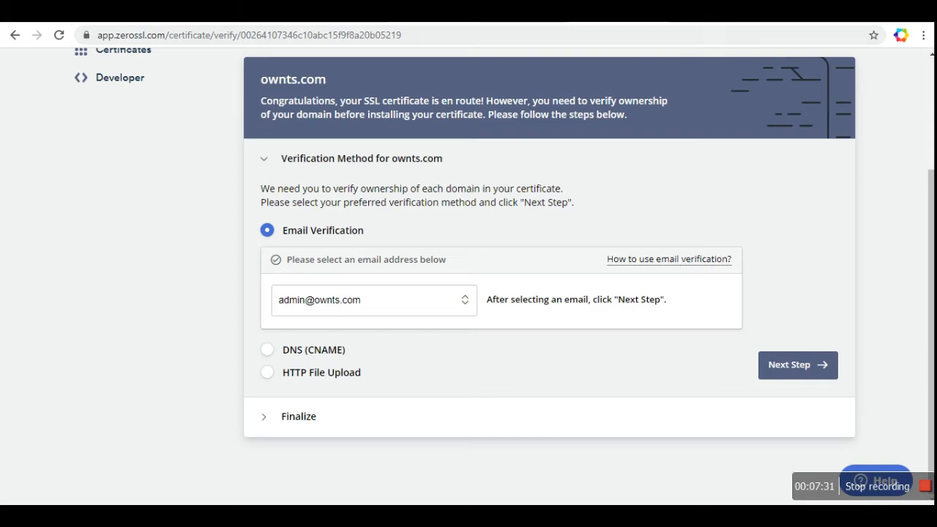
left_click(426, 11)
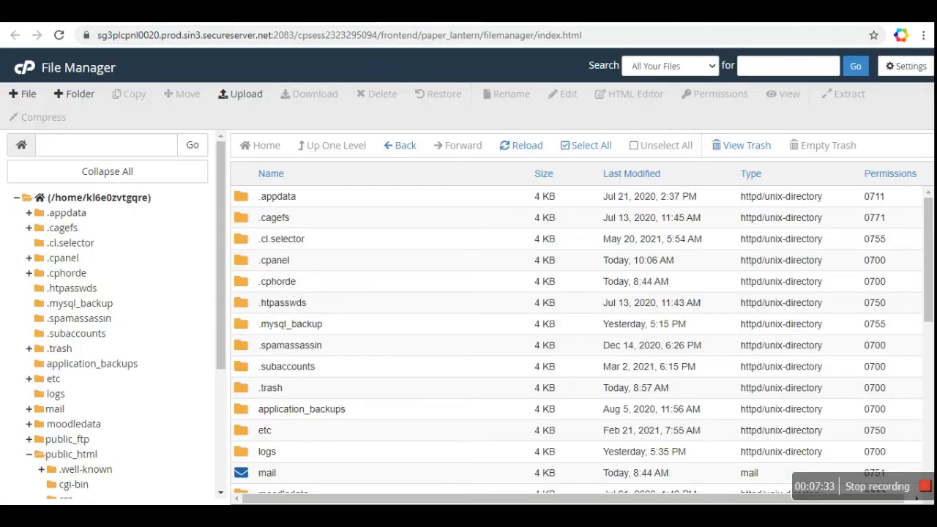
left_click(315, 11)
scroll(3, 393, "down", 1)
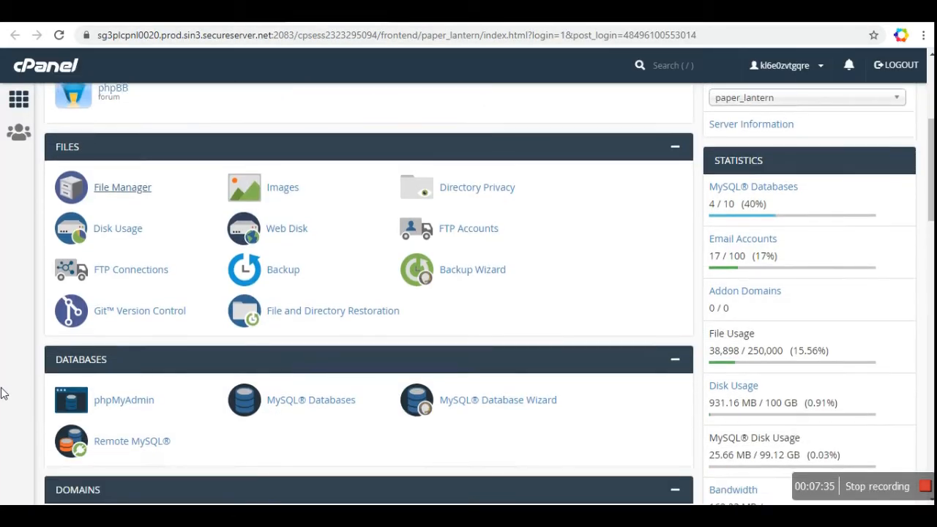
scroll(4, 393, "down", 10)
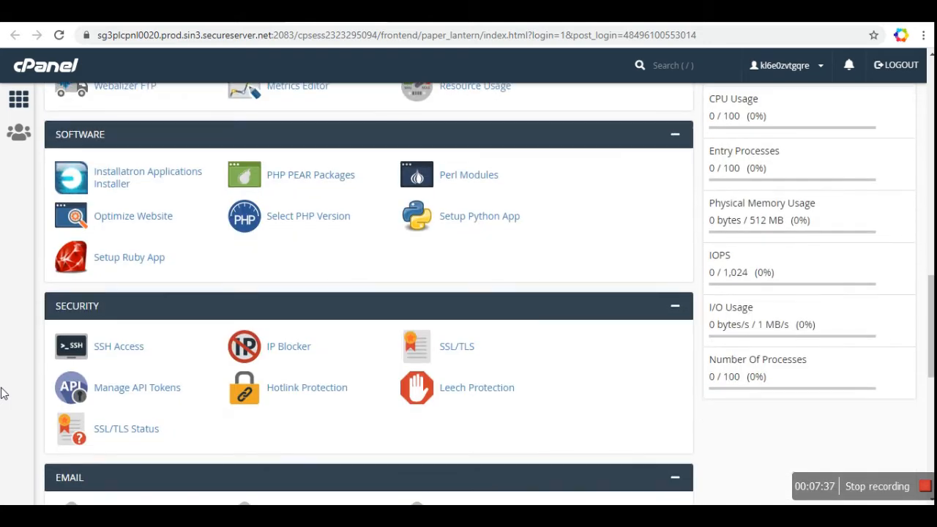
scroll(4, 393, "down", 4)
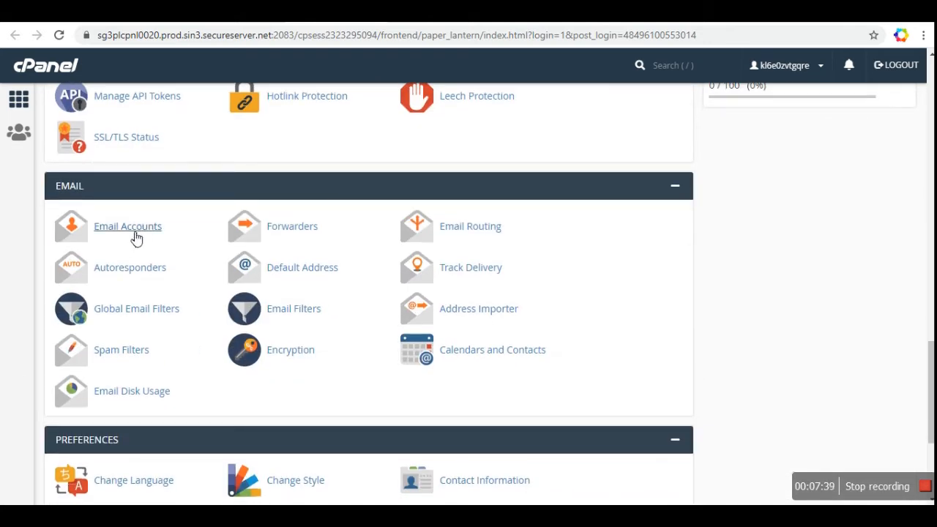
right_click(134, 235)
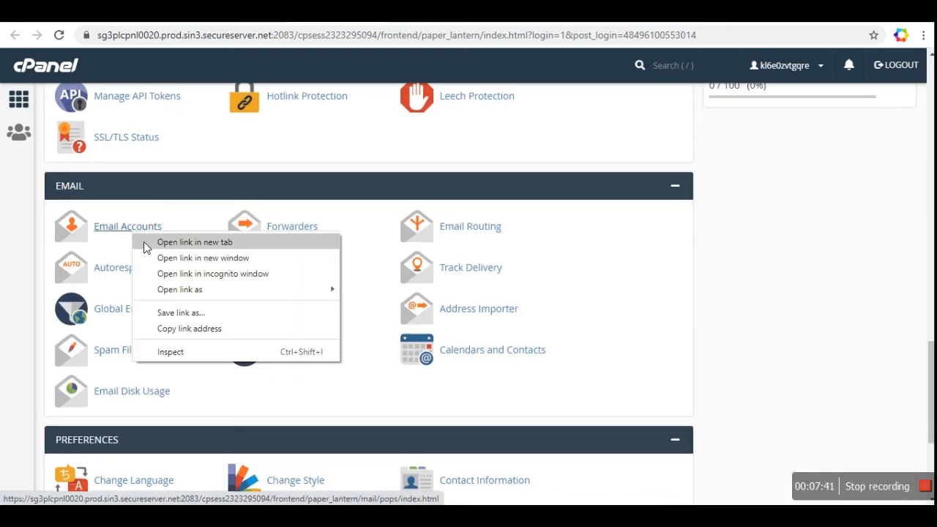
left_click(145, 242)
left_click(128, 226)
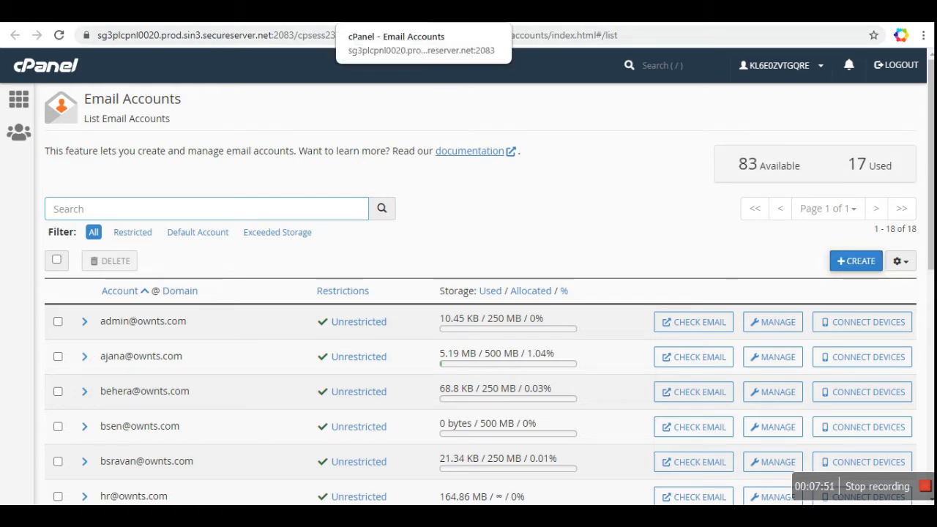
left_click(414, 10)
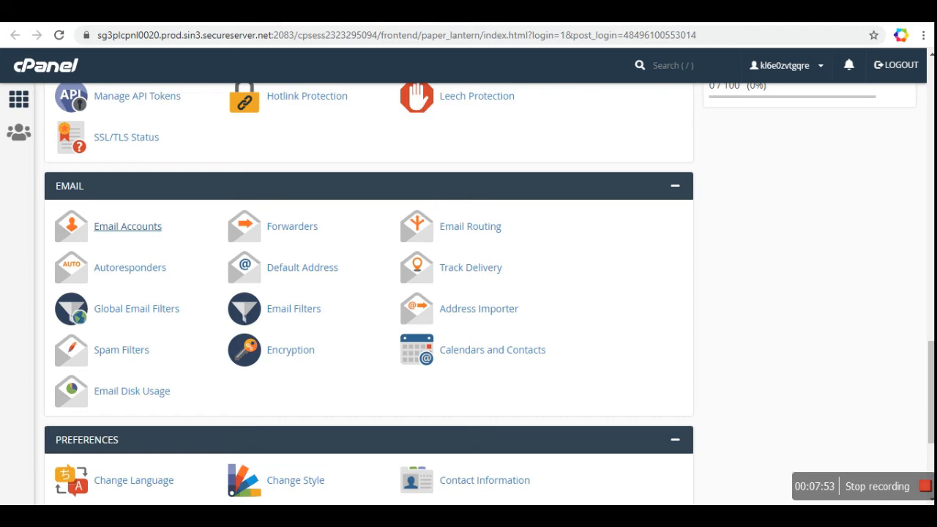
left_click(414, 11)
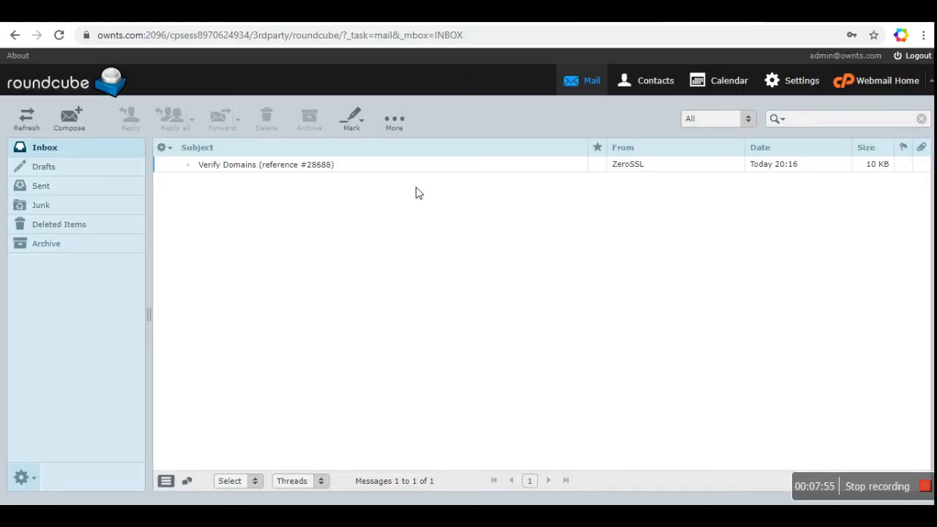
left_click(293, 11)
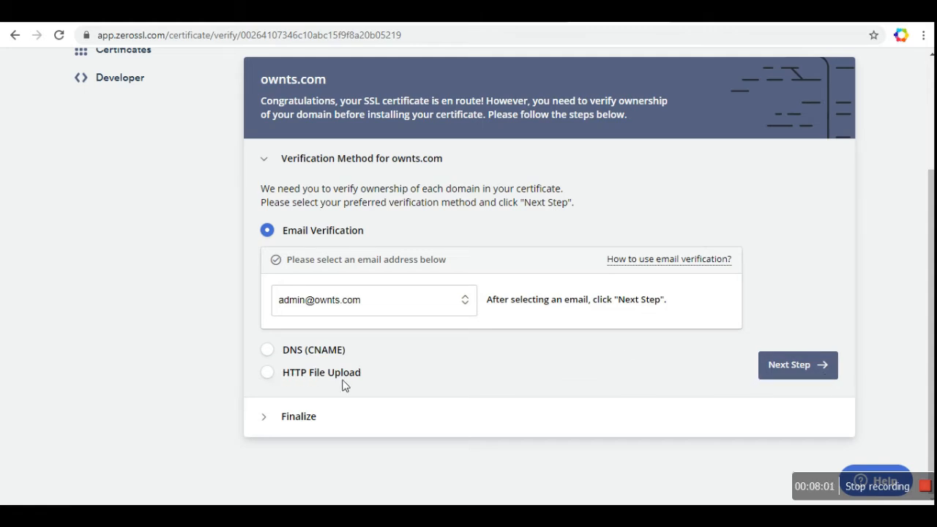
Step: Preview the HTTP File Upload steps, then settle on Email Verification and advance to Finalize
left_click(268, 372)
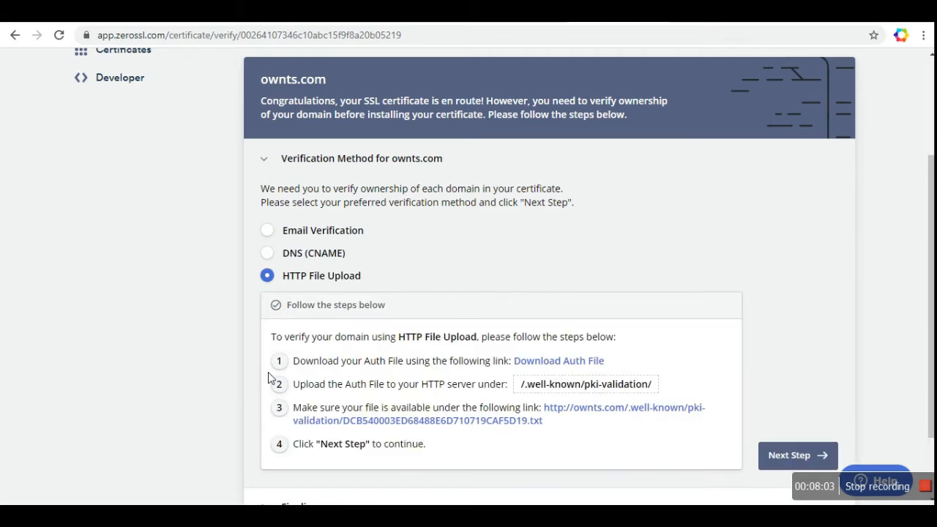
scroll(202, 364, "down", 1)
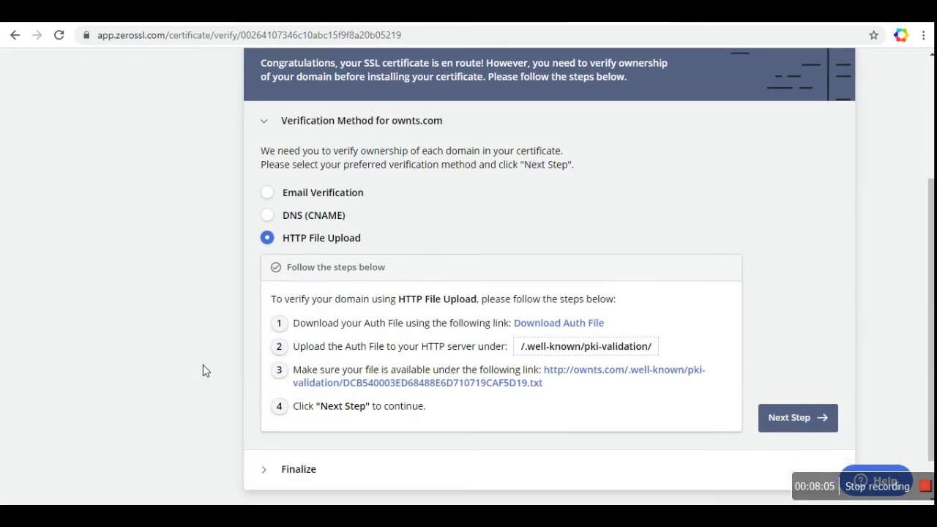
scroll(202, 365, "down", 1)
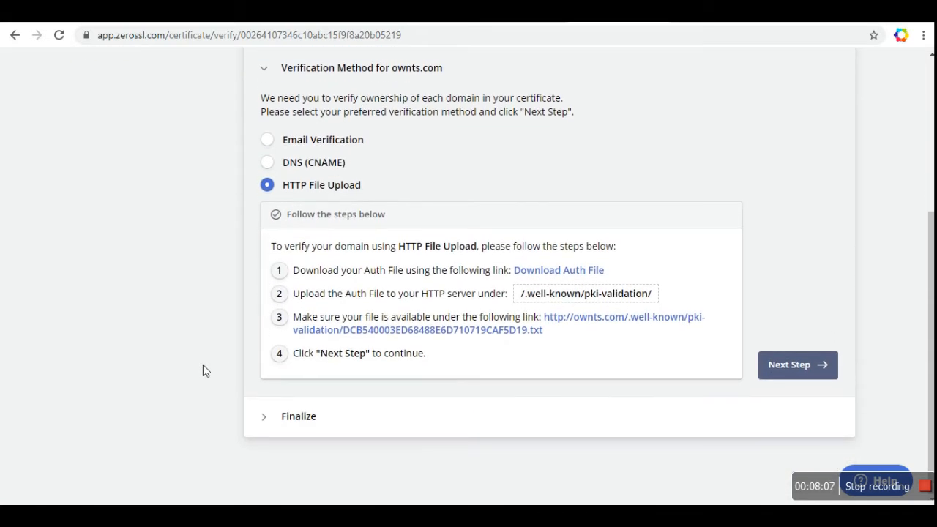
scroll(202, 364, "up", 1)
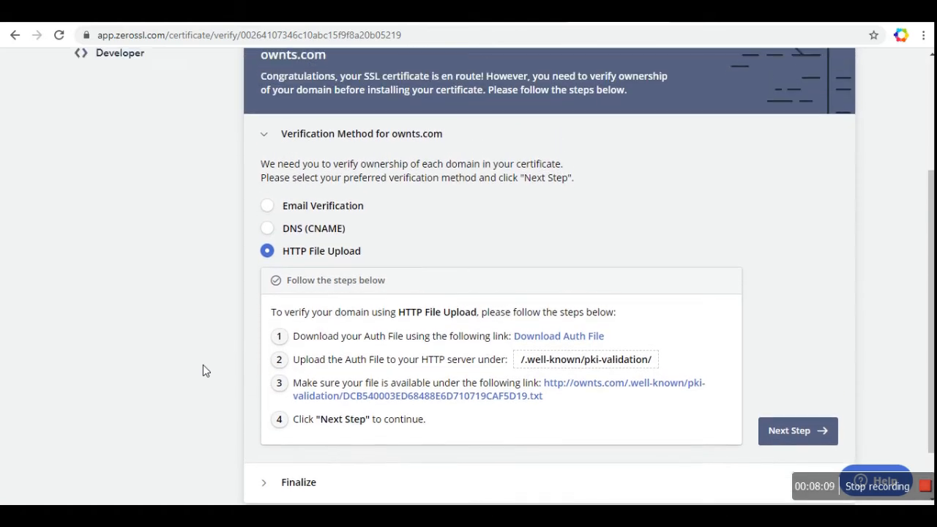
left_click(267, 212)
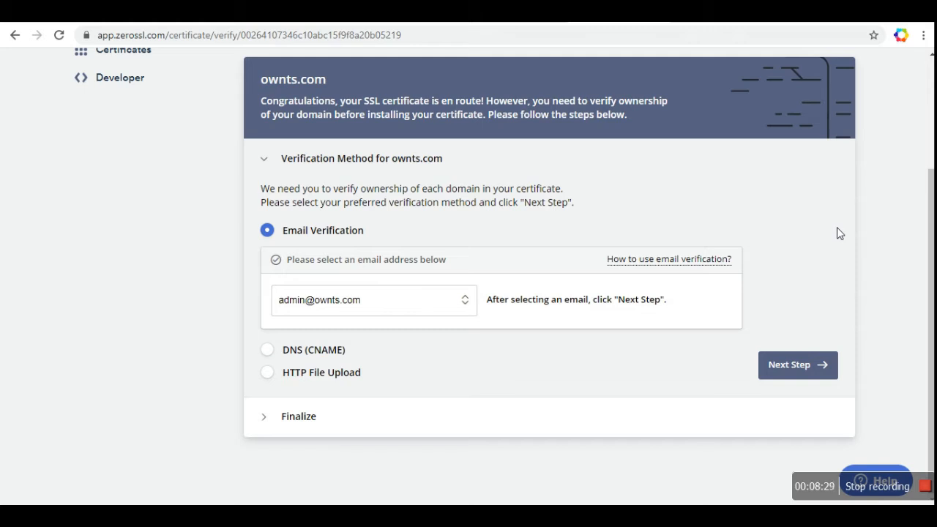
left_click(799, 369)
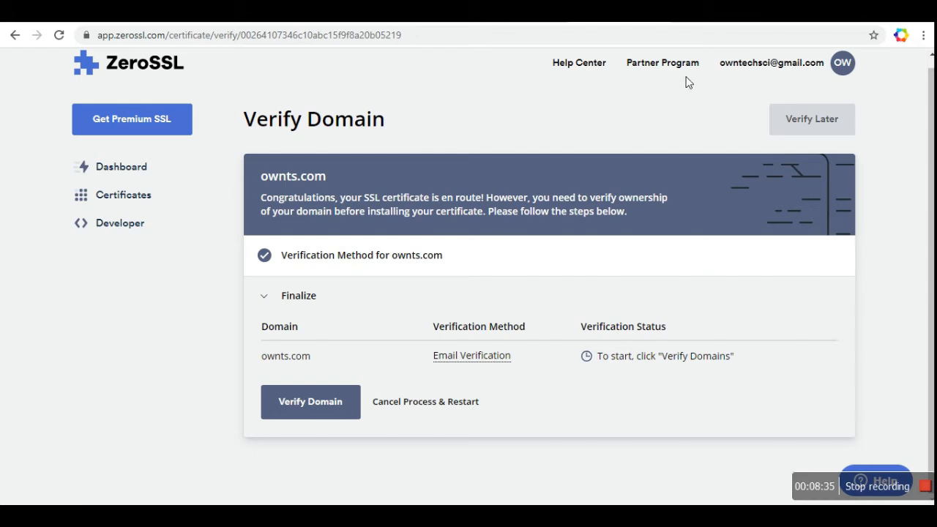
Step: Open the ZeroSSL Verify Domains email and open its verification page link in a new tab
left_click(662, 11)
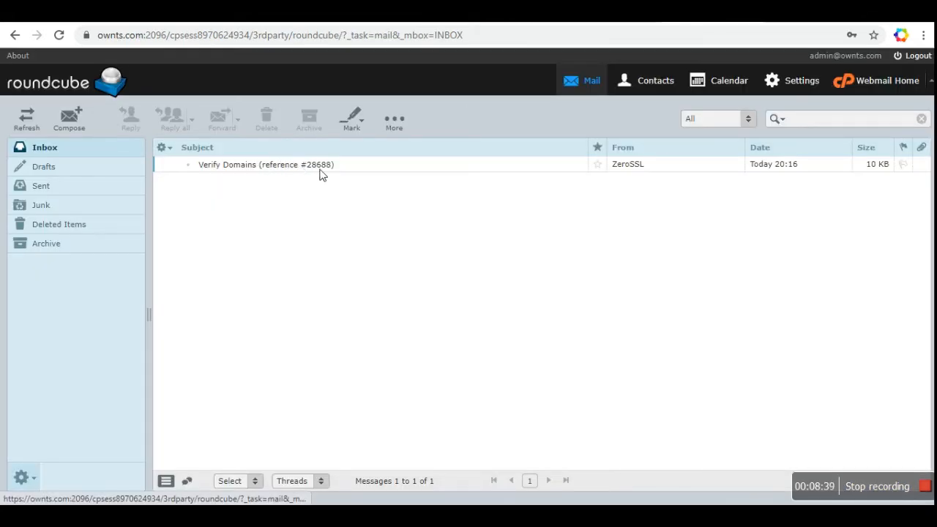
double_click(286, 170)
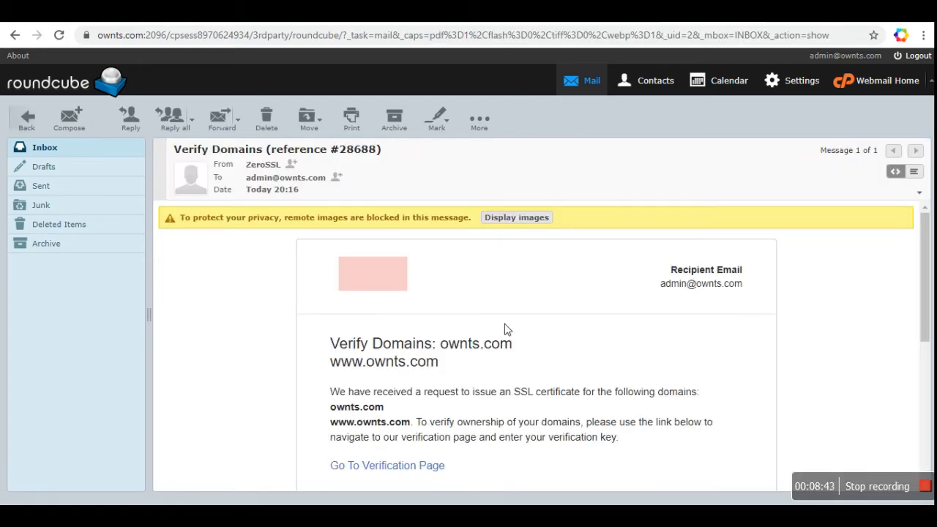
scroll(505, 329, "down", 3)
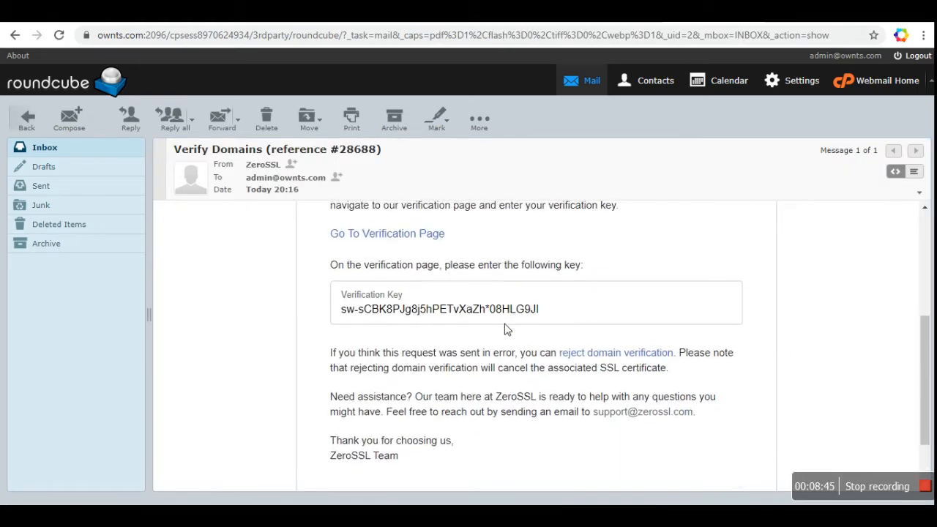
scroll(505, 328, "up", 2)
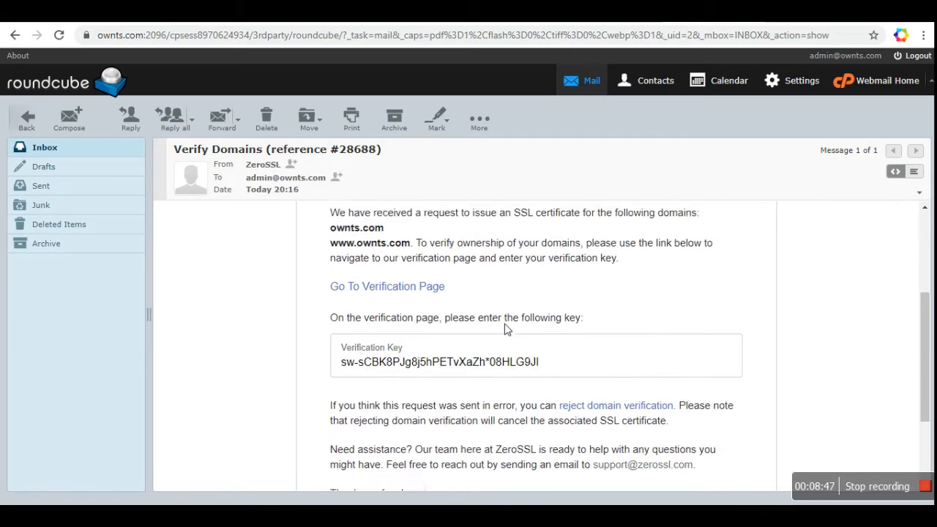
right_click(392, 302)
left_click(402, 308)
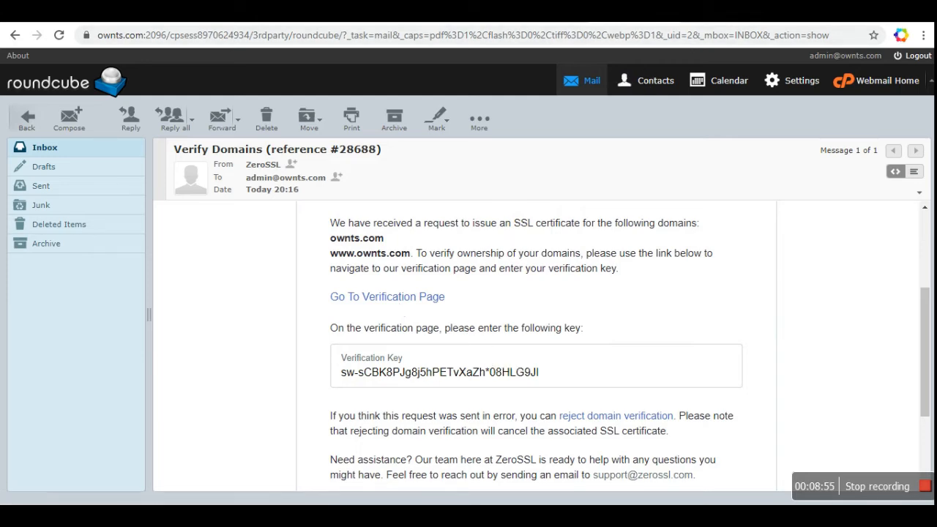
Step: View the Domain Control Validation page, return to the inbox, then go back to ZeroSSL
left_click(635, 11)
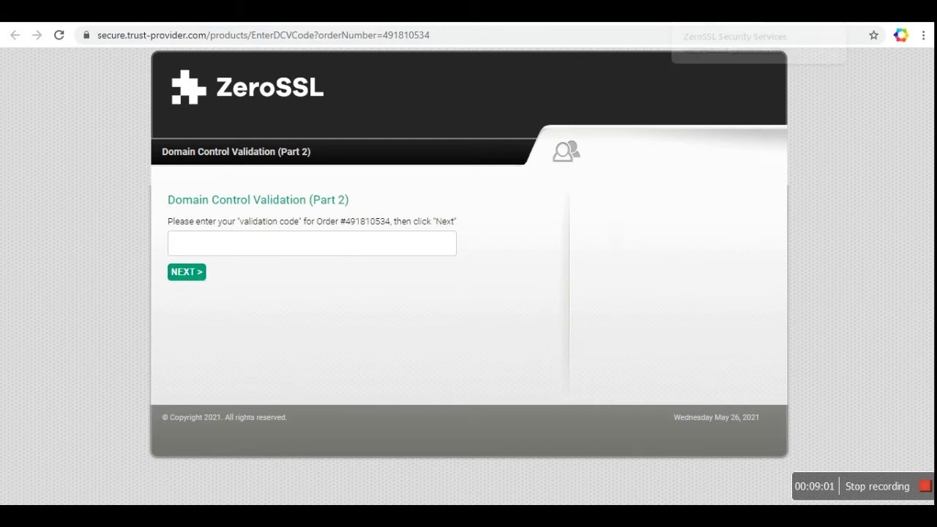
left_click(601, 11)
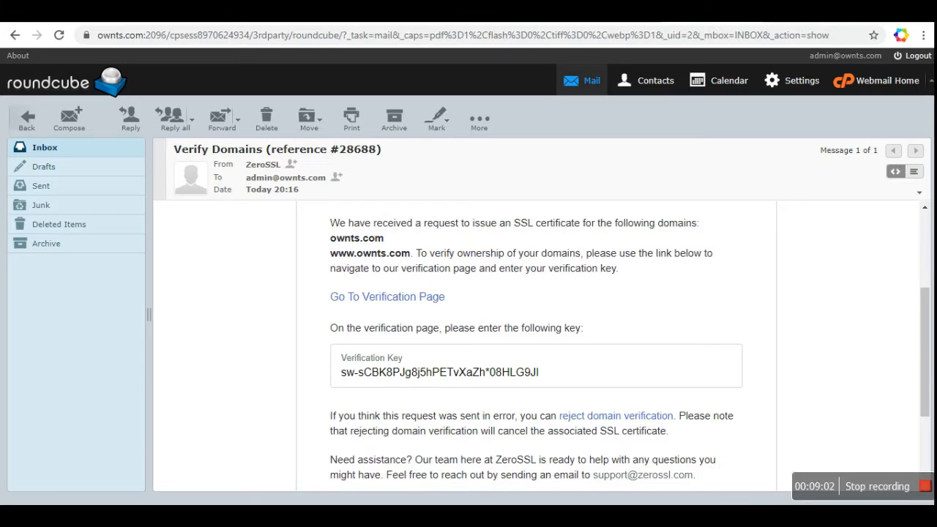
left_click(44, 147)
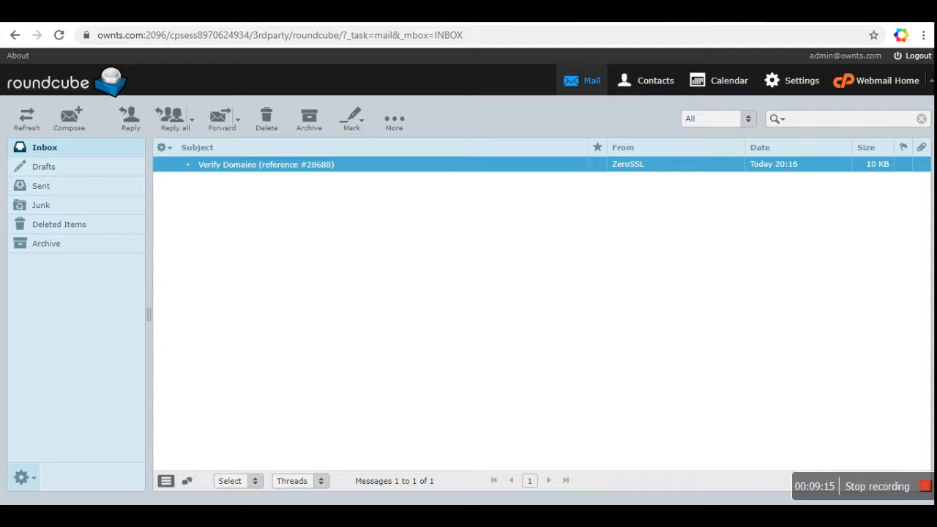
left_click(483, 11)
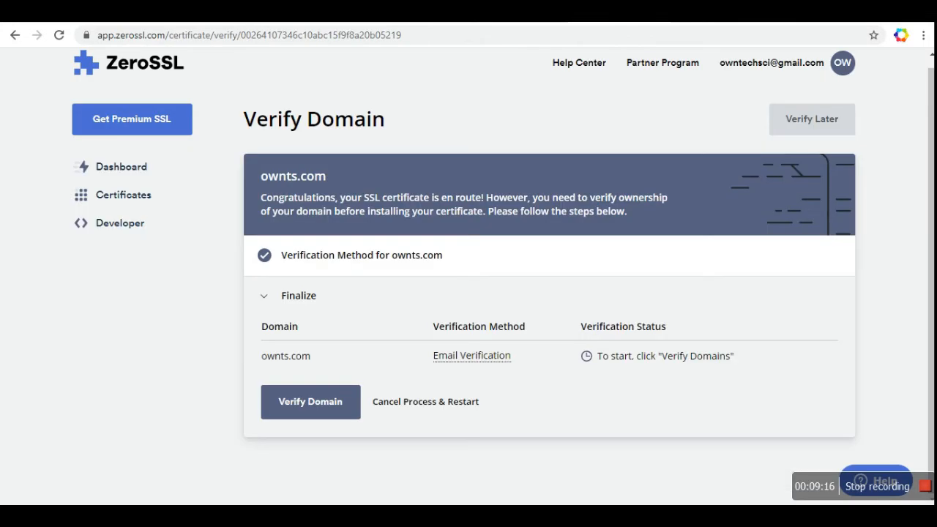
Step: Verify ownts.com until the Summary reads Pending, then go back to the webmail inbox
left_click(325, 406)
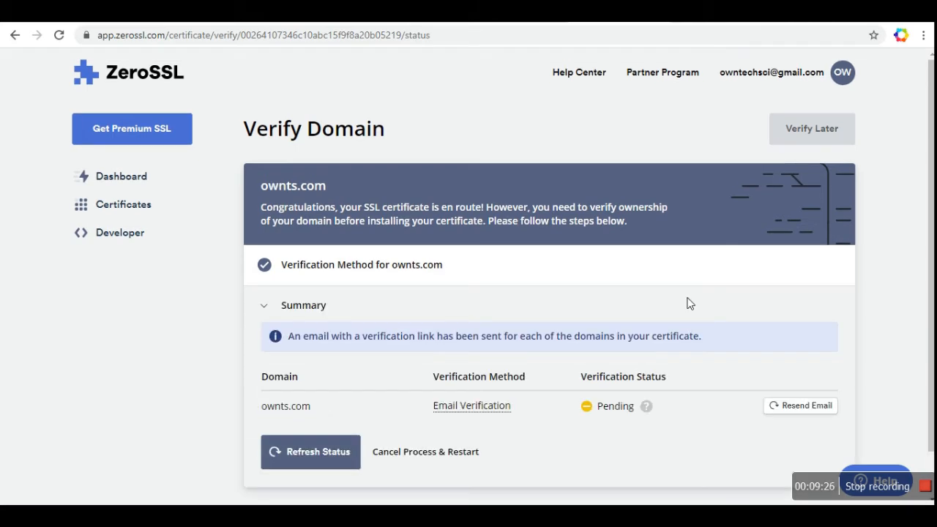
scroll(699, 302, "down", 1)
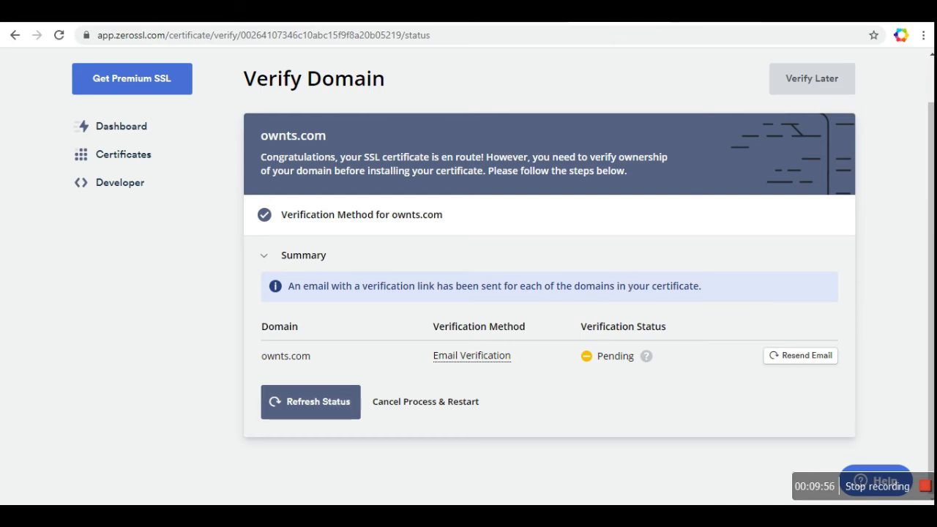
left_click(713, 14)
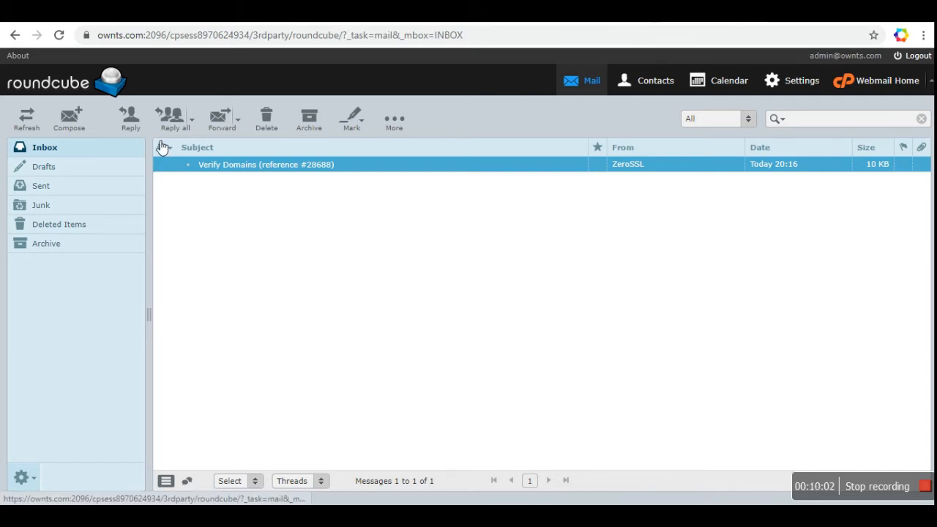
Step: Refresh the Roundcube inbox for new ZeroSSL mail, briefly reopening the older verification email
left_click(34, 128)
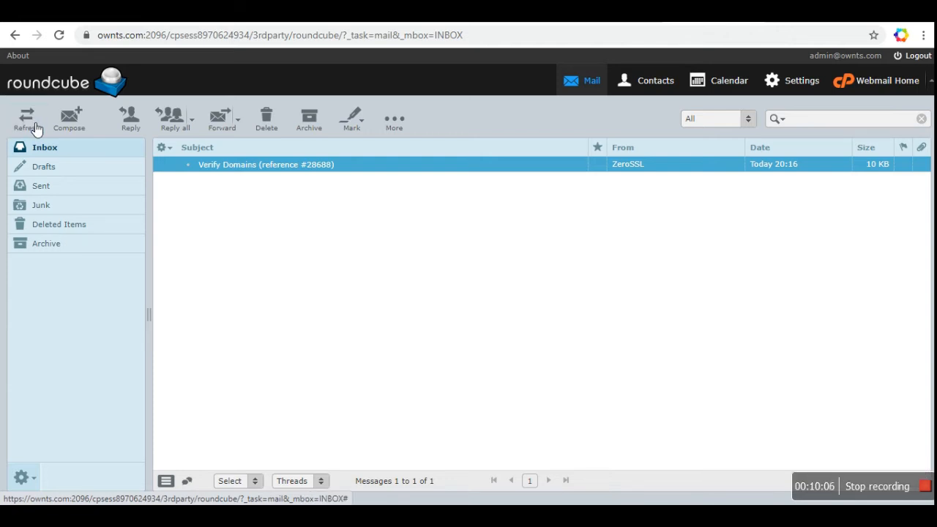
double_click(278, 164)
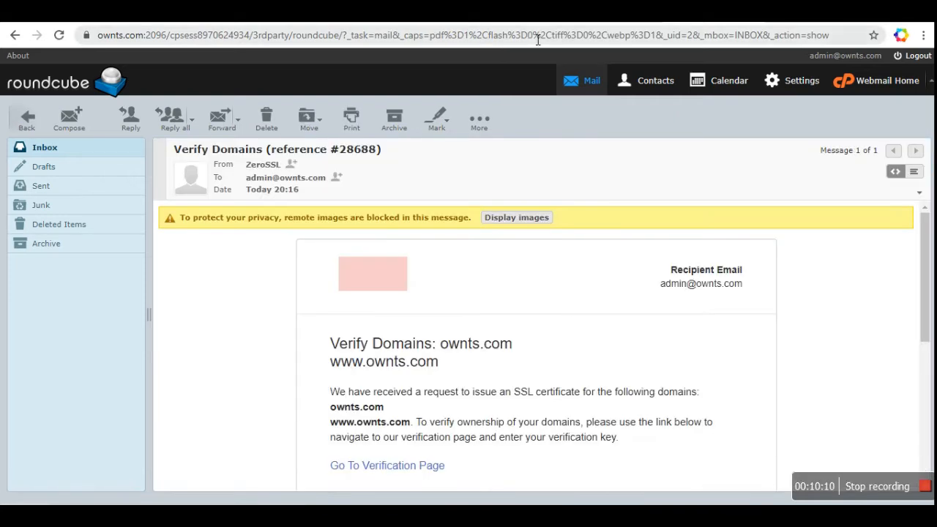
left_click(43, 117)
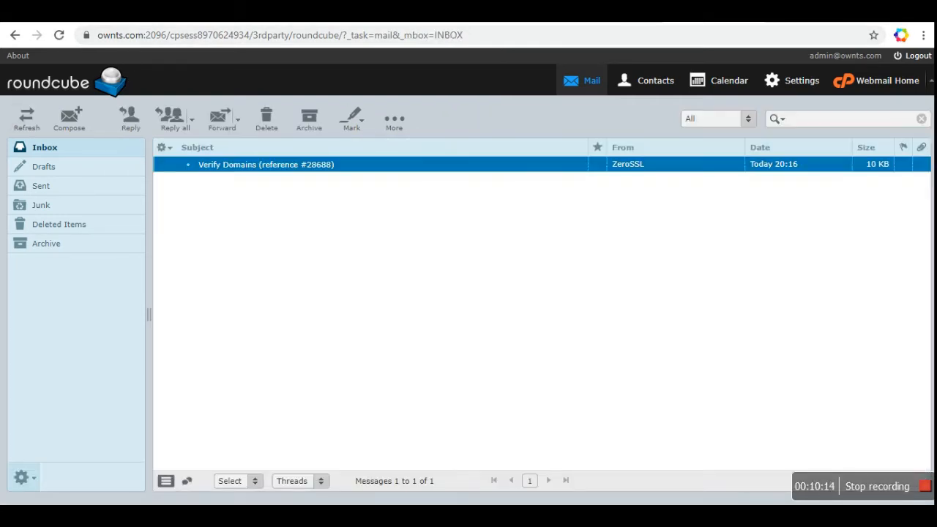
left_click(322, 12)
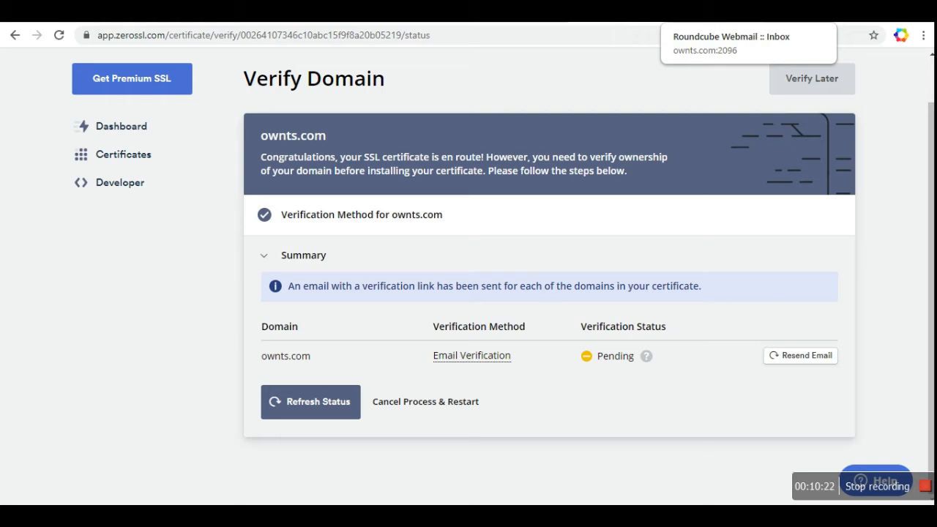
left_click(703, 12)
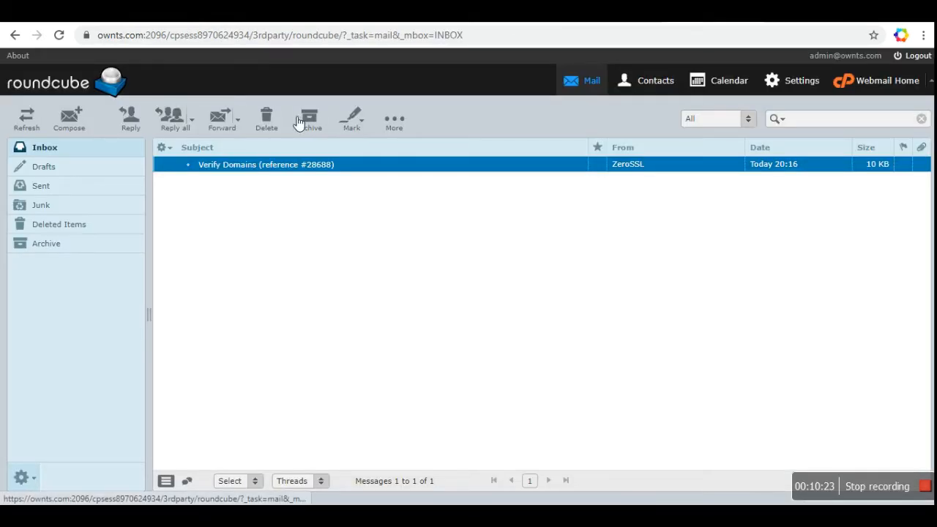
left_click(27, 118)
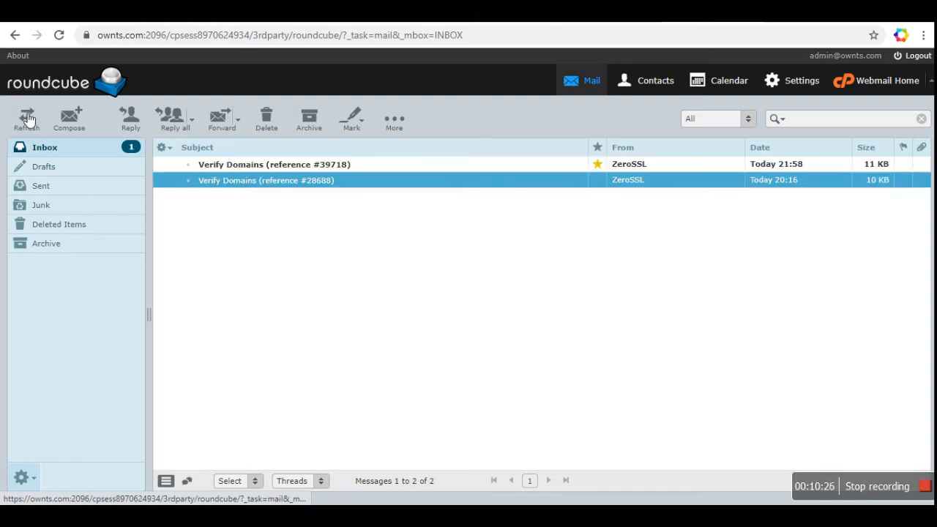
Step: Open 'Verify Domains (reference #39718)', open its verification page in a new tab and copy the key
double_click(291, 165)
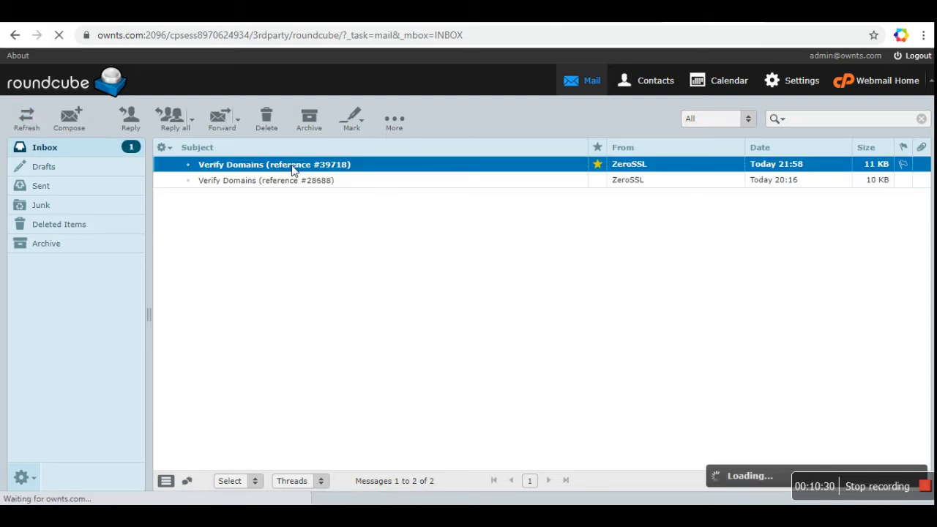
scroll(276, 302, "down", 3)
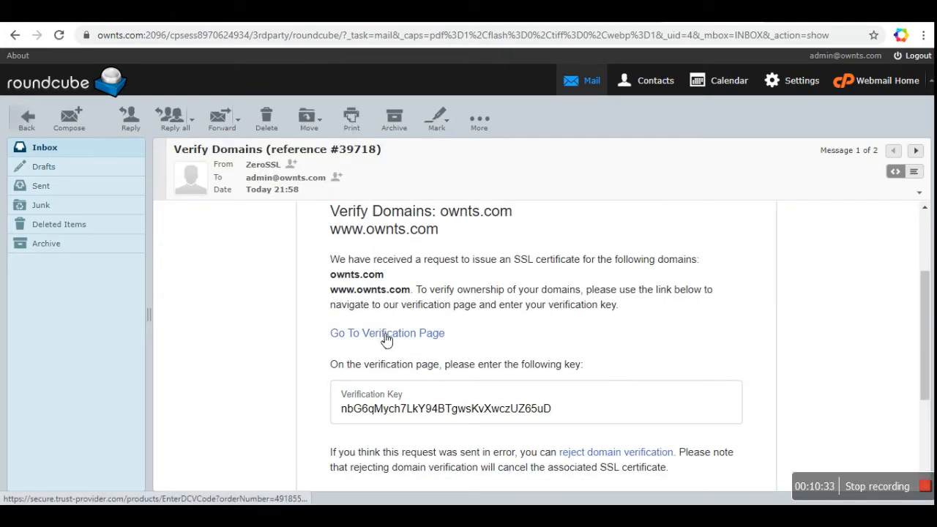
right_click(382, 336)
left_click(402, 344)
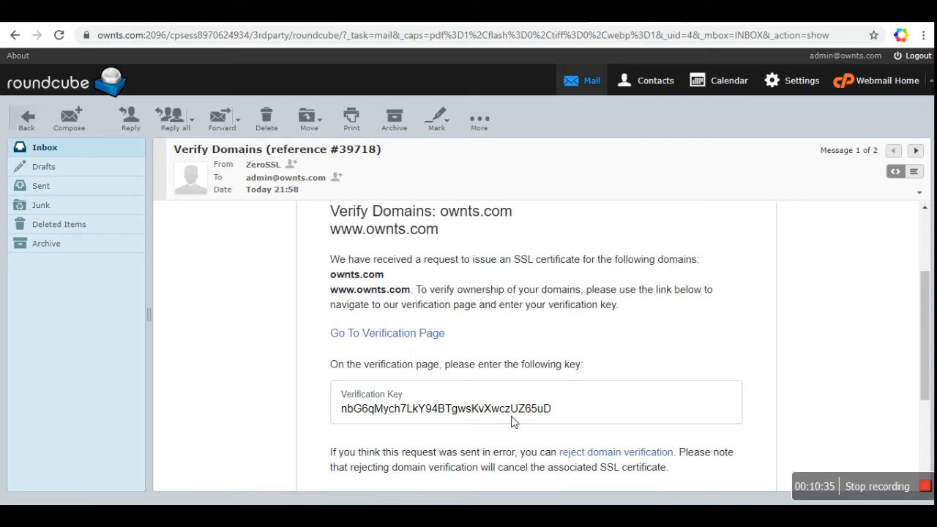
left_click_drag(553, 413, 349, 417)
key("ctrl+c")
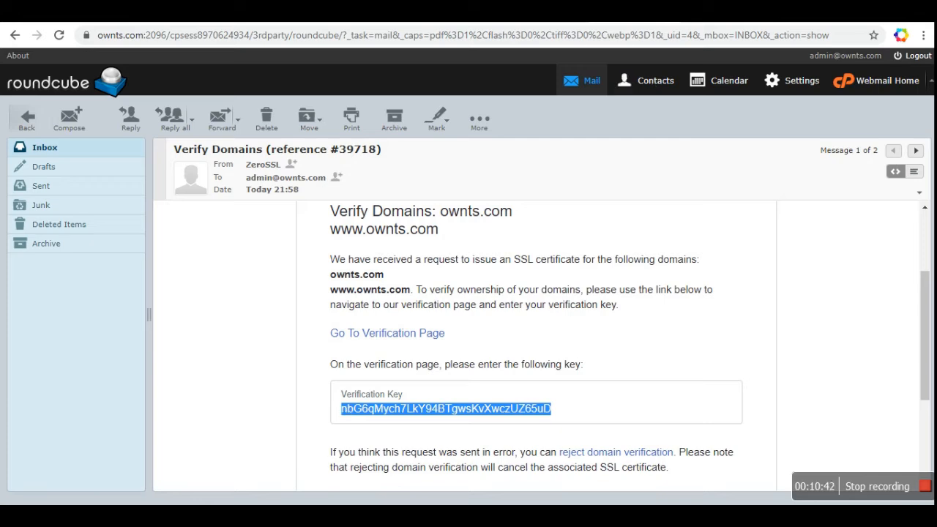
key("ctrl+Tab")
left_click(339, 272)
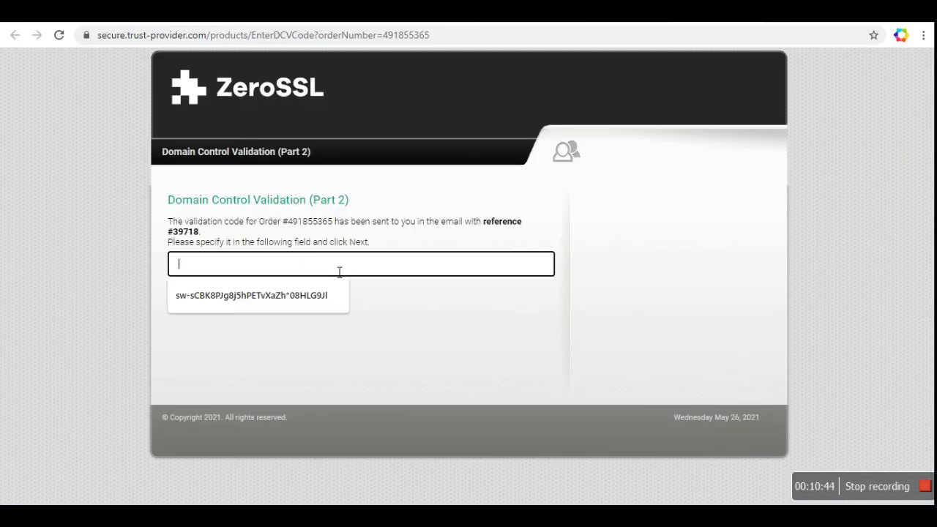
Step: Paste and submit the validation code, then refresh status until ownts.com shows Verified
key("ctrl+v")
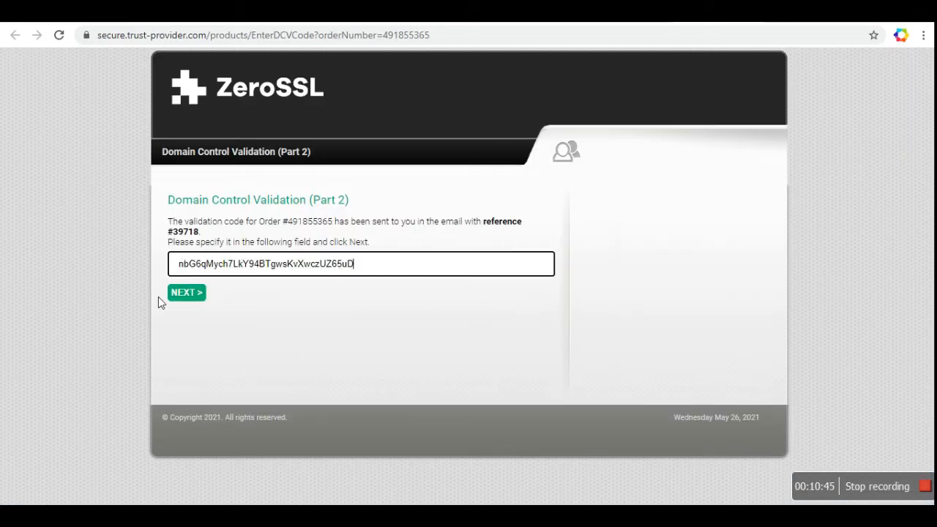
left_click(191, 298)
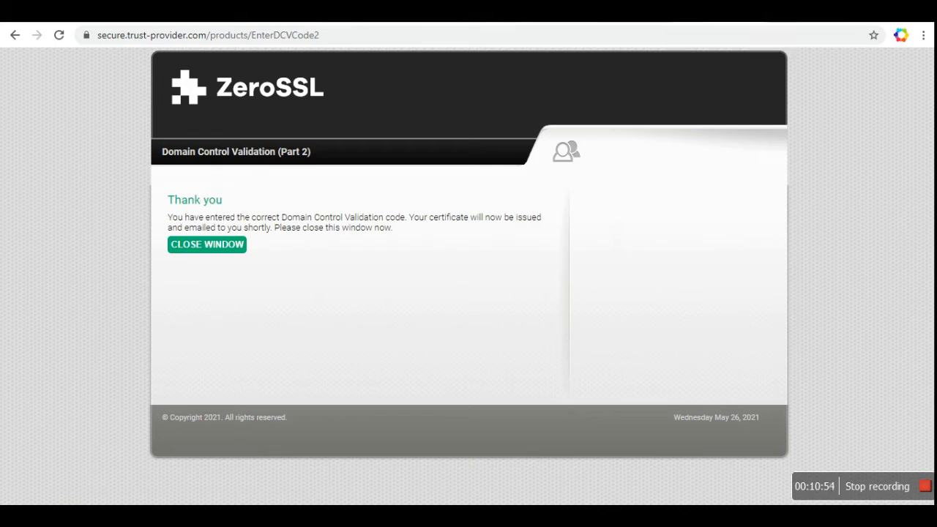
left_click(714, 12)
left_click(585, 12)
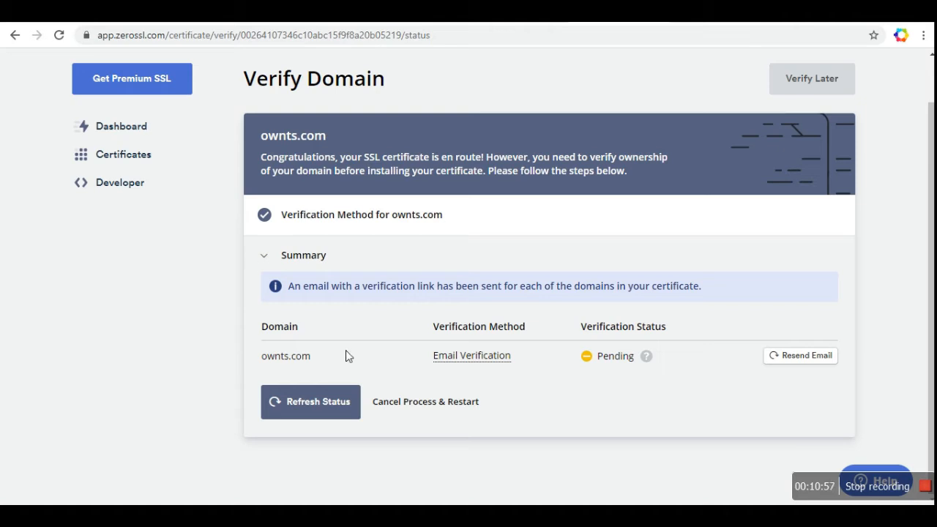
left_click(320, 414)
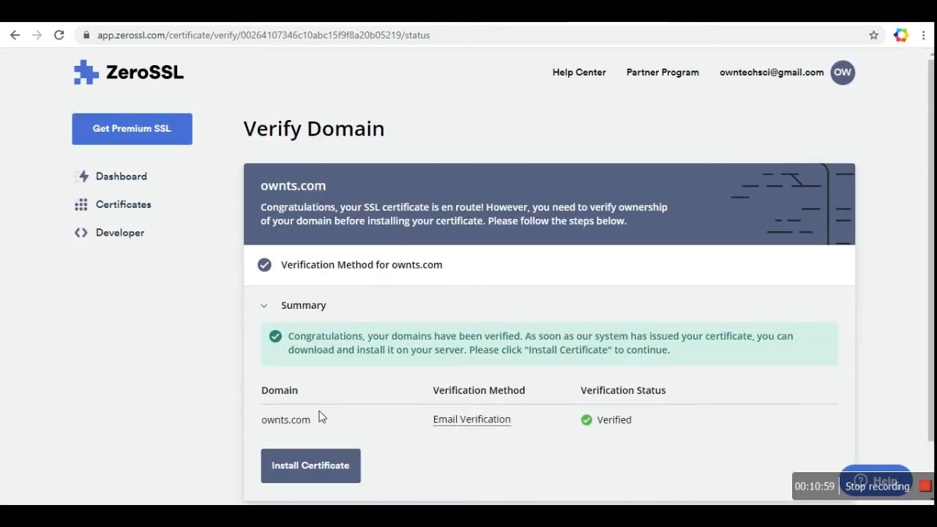
scroll(535, 386, "down", 1)
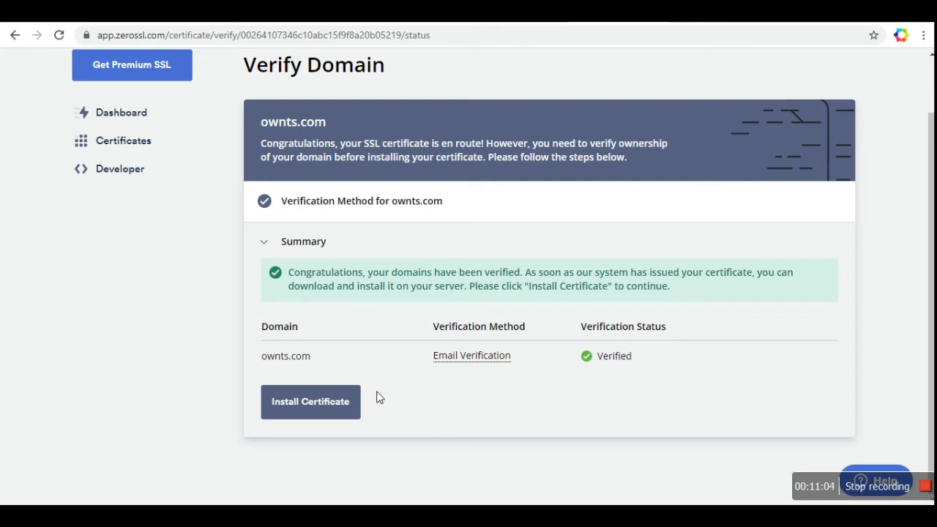
Step: Go to Install Certificate, download ownts.com.zip and show the zip in its Desktop folder
left_click(335, 405)
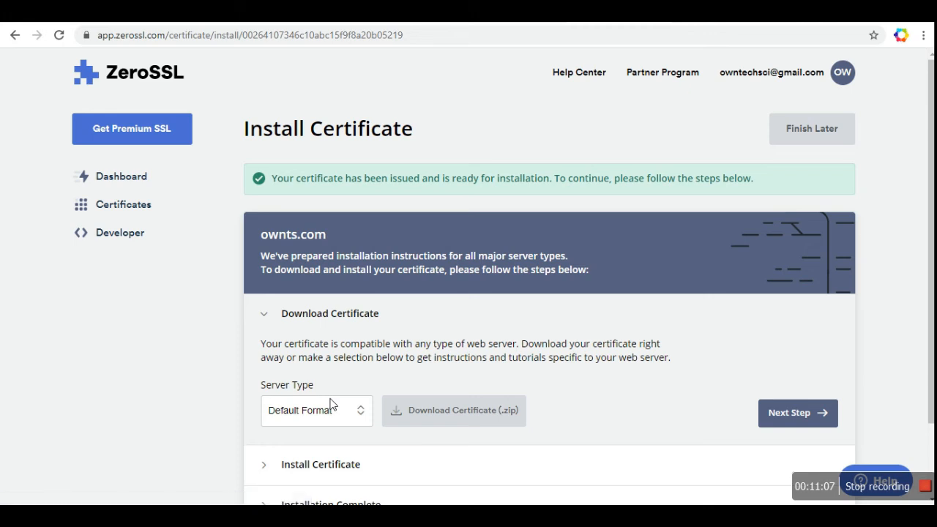
scroll(563, 329, "down", 2)
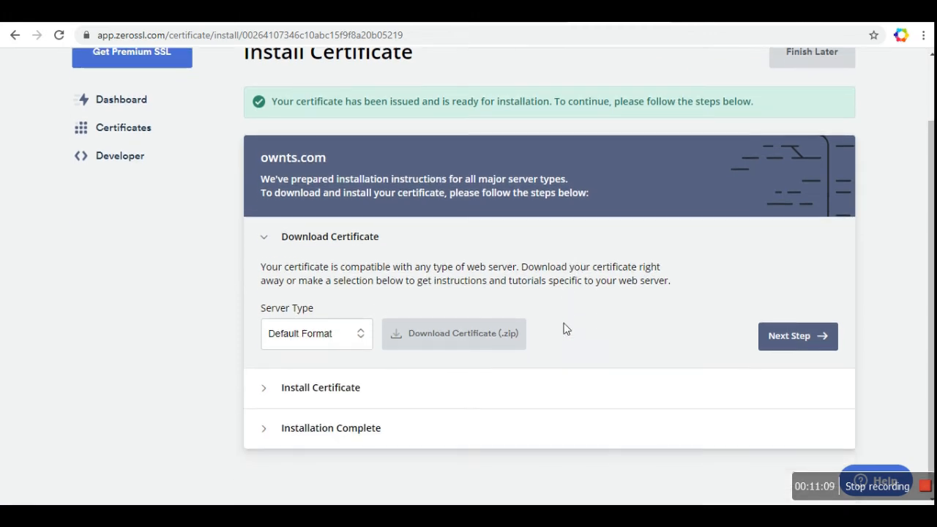
scroll(564, 329, "up", 2)
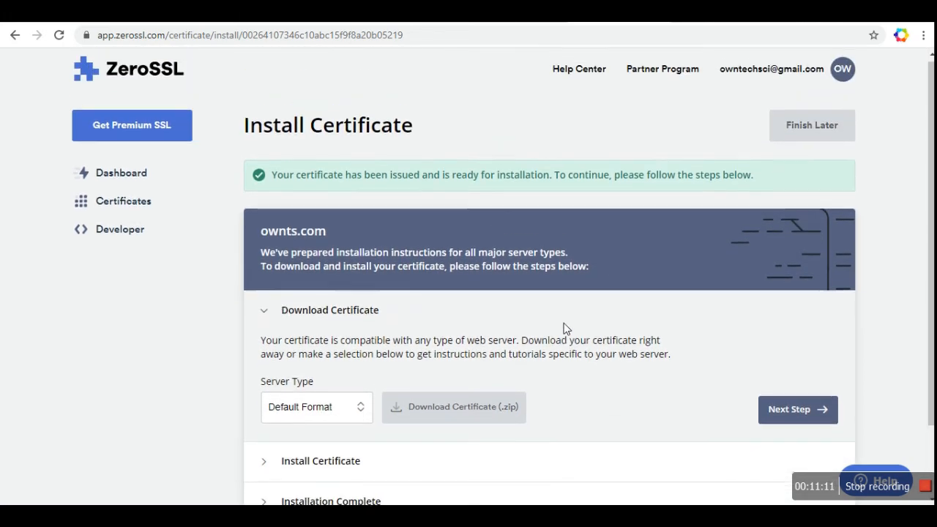
scroll(563, 328, "down", 2)
scroll(564, 328, "up", 1)
scroll(563, 328, "up", 1)
scroll(563, 328, "down", 2)
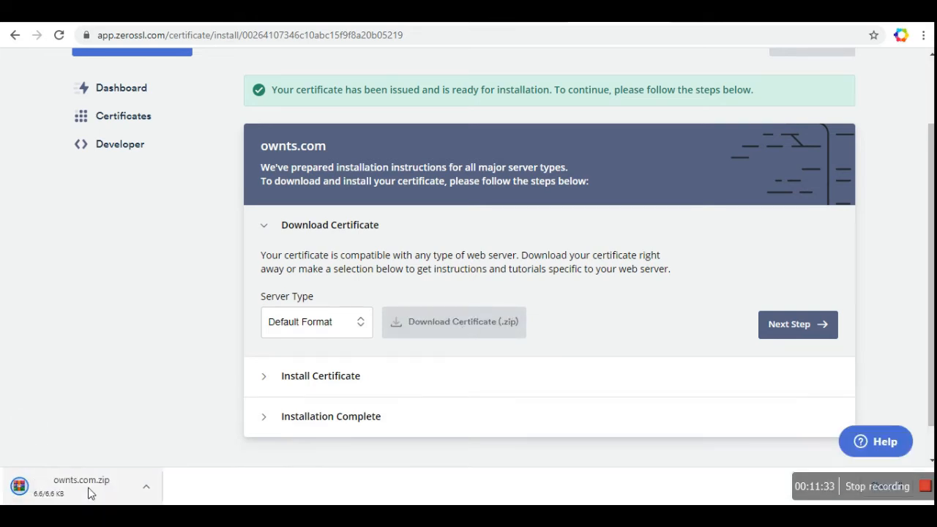
left_click(147, 491)
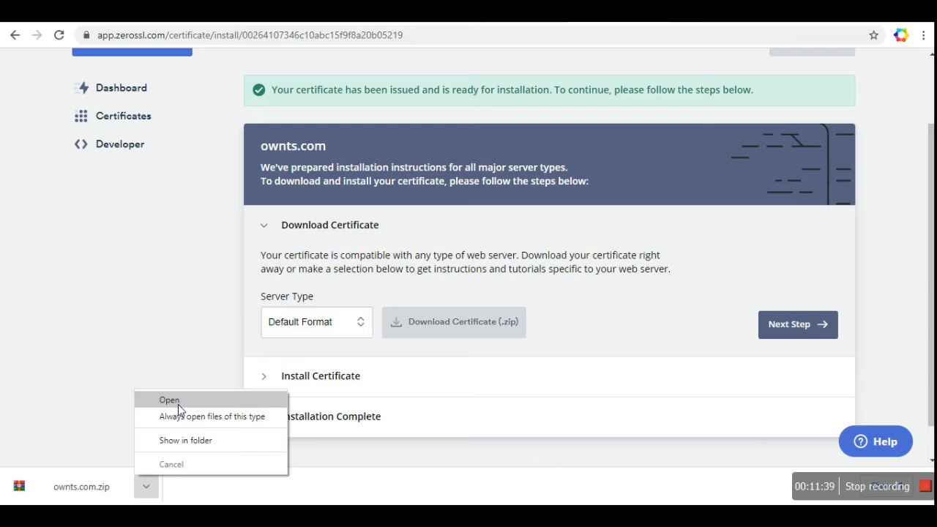
left_click(179, 438)
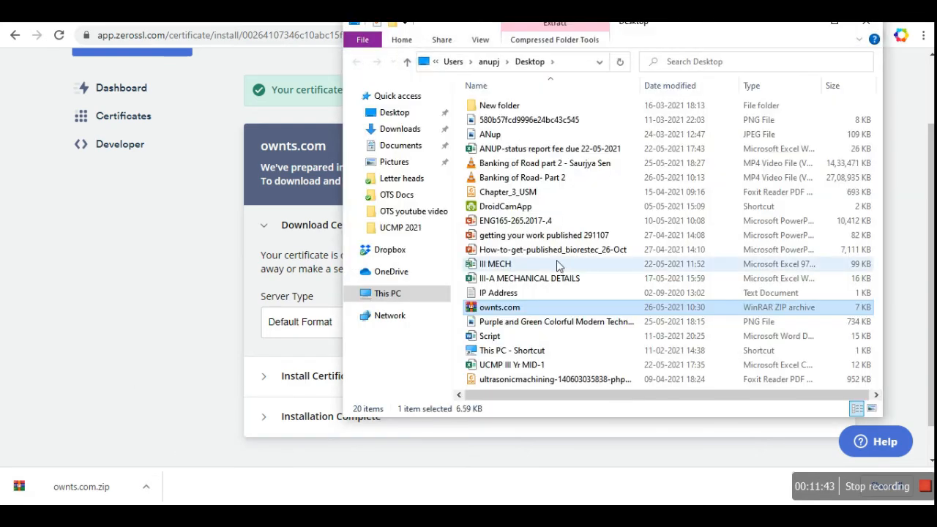
Step: Extract the ownts.com.zip certificate files onto the Desktop
right_click(494, 308)
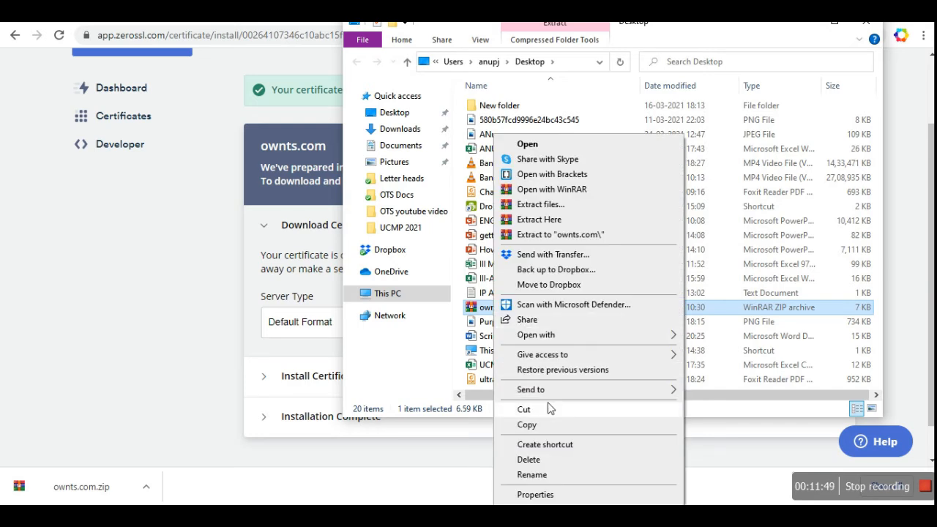
left_click(551, 220)
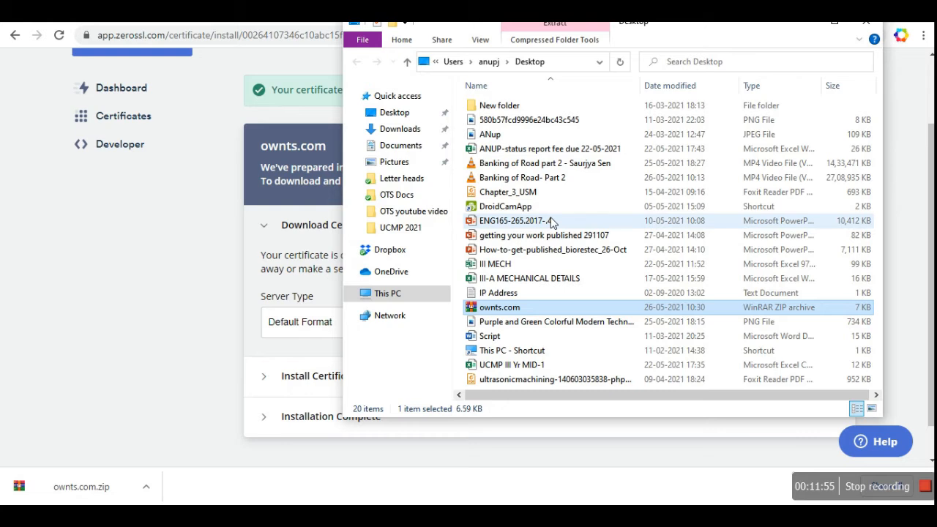
scroll(553, 222, "down", 1)
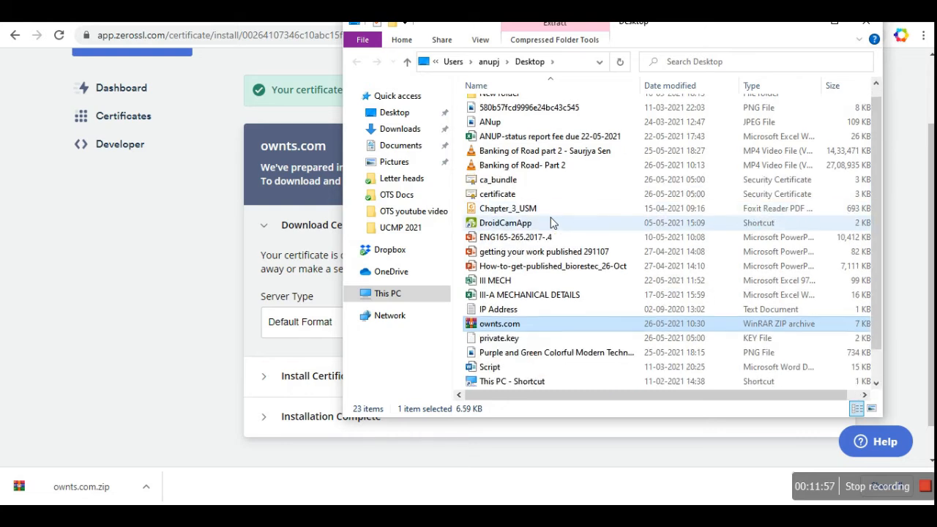
Step: Look over ca_bundle, certificate and private.key, then bring the ZeroSSL page back to front
left_click(497, 180)
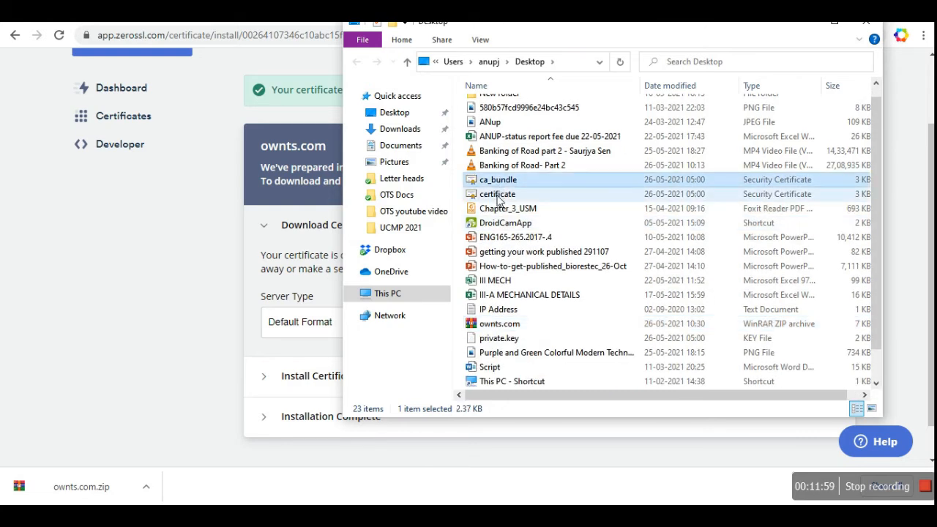
left_click(497, 196)
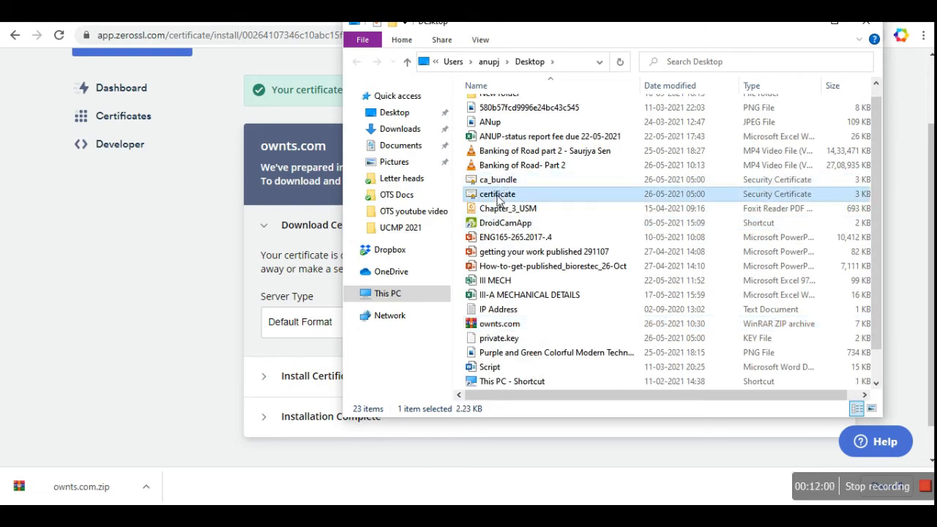
left_click(497, 340)
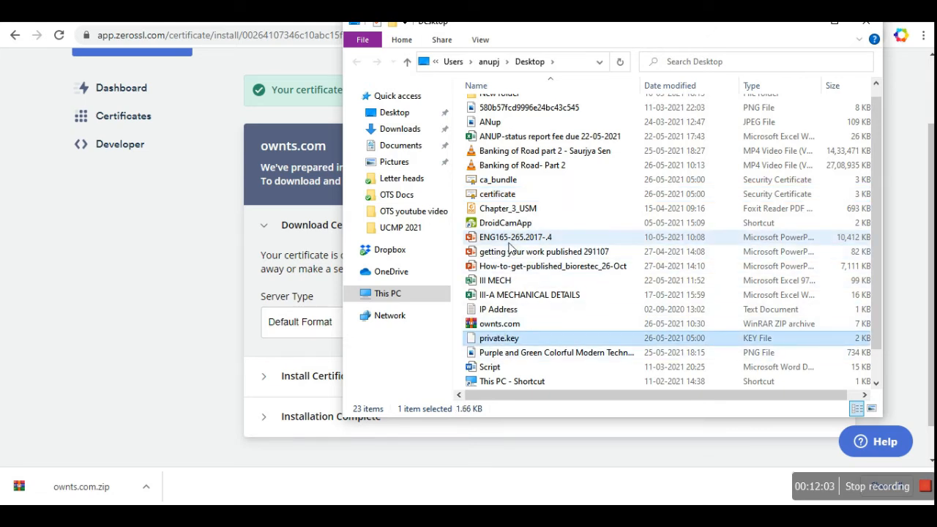
left_click(501, 181)
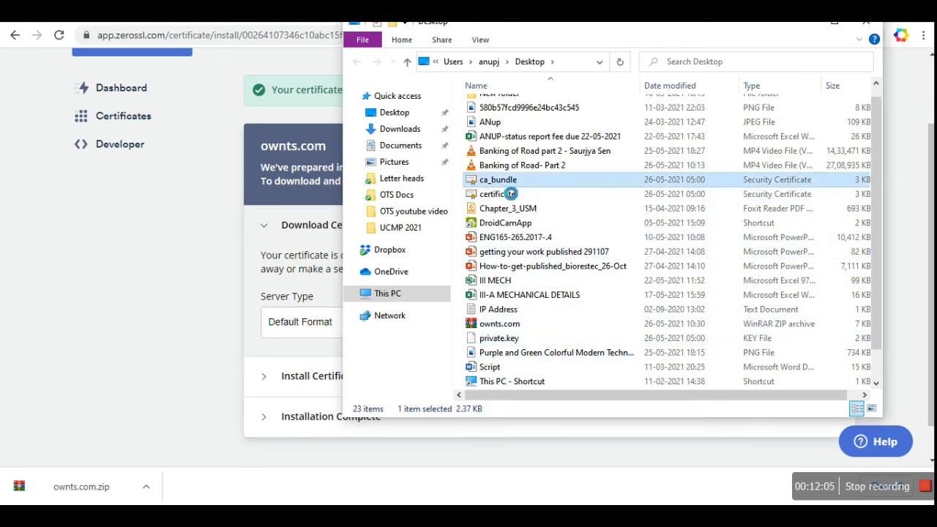
right_click(502, 186)
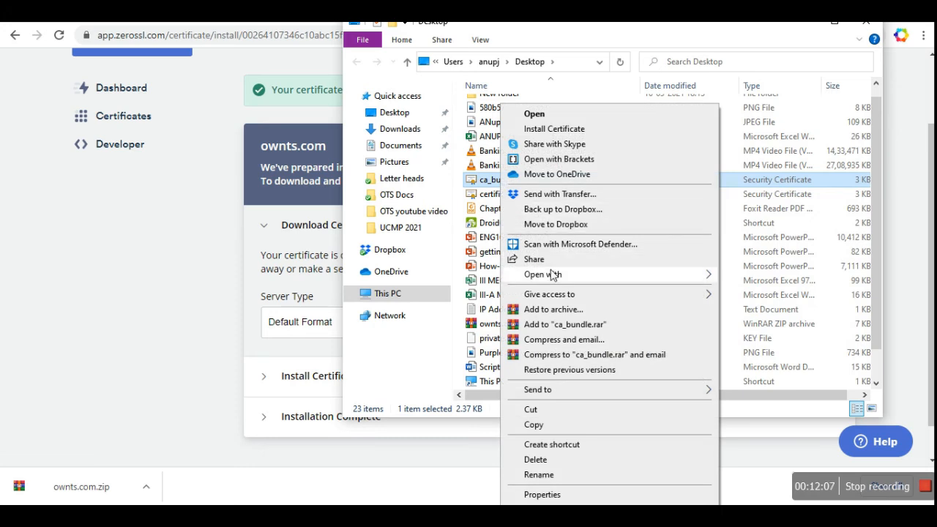
mouse_move(644, 280)
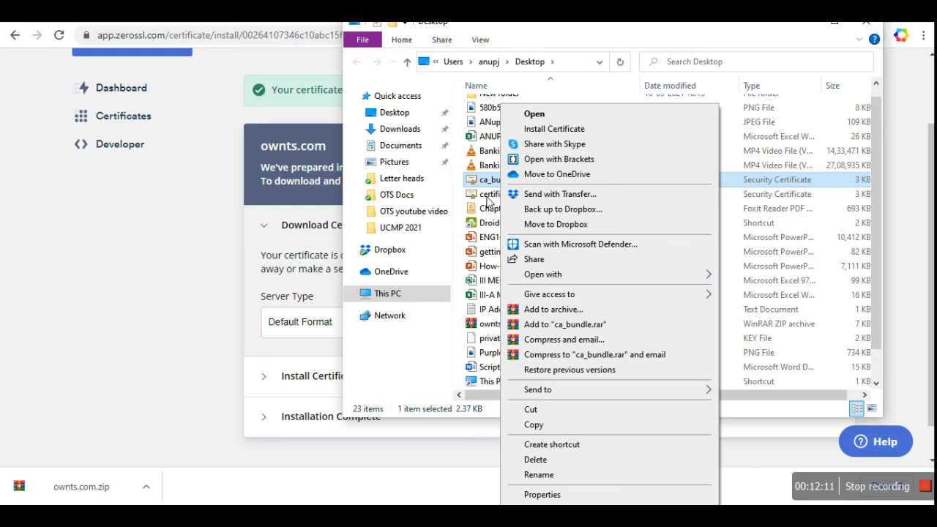
left_click(486, 197)
left_click(491, 180)
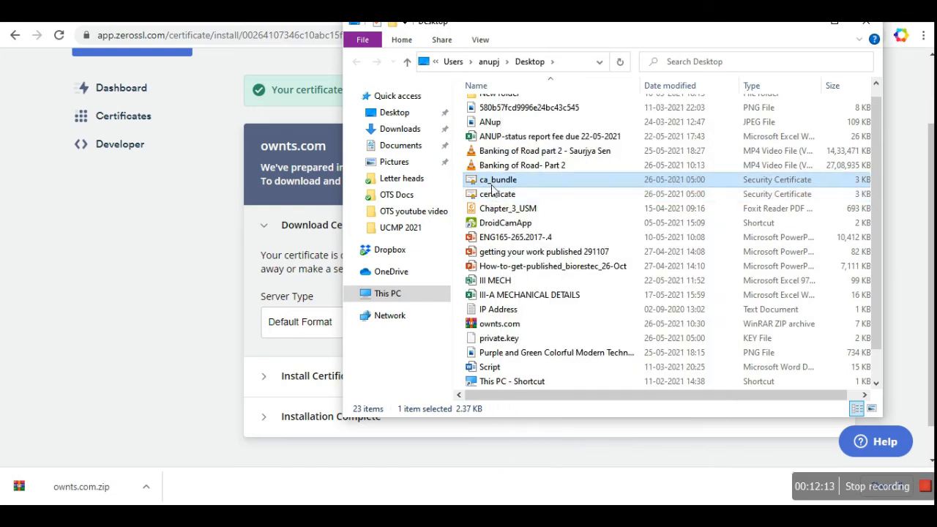
left_click(492, 198)
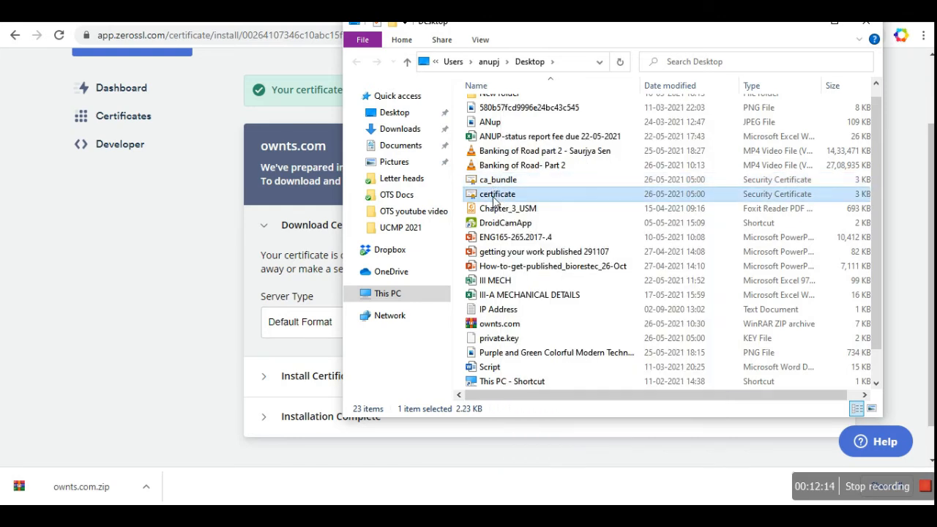
left_click(502, 339)
left_click(128, 268)
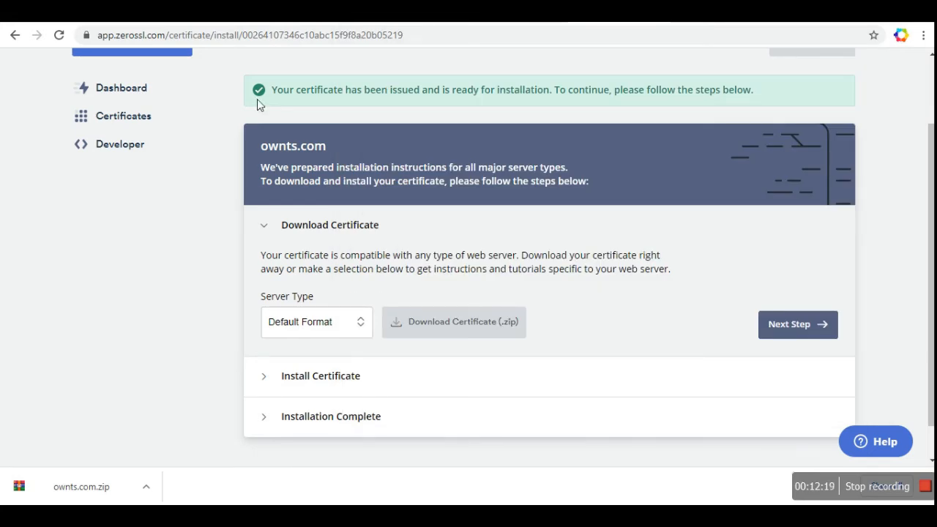
Step: On the cPanel account page, launch SSL/TLS from the Security section
left_click(322, 13)
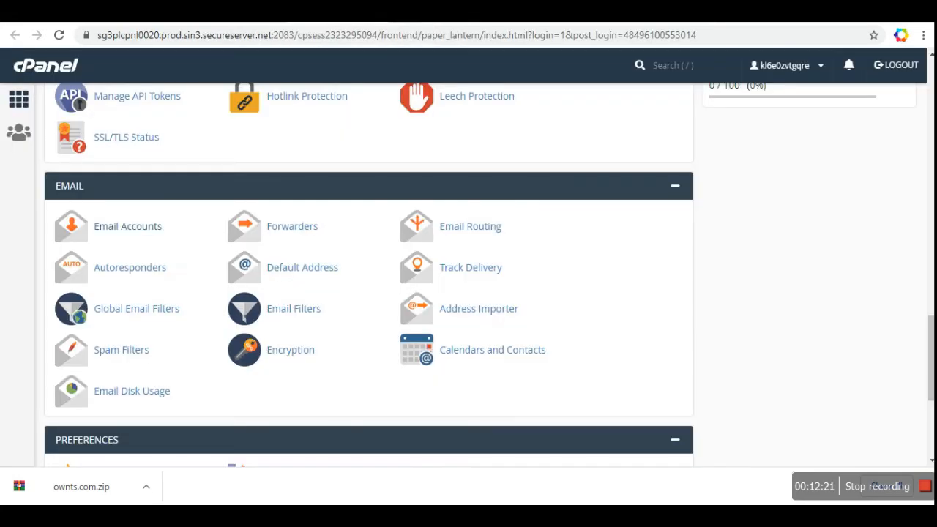
scroll(369, 275, "up", 5)
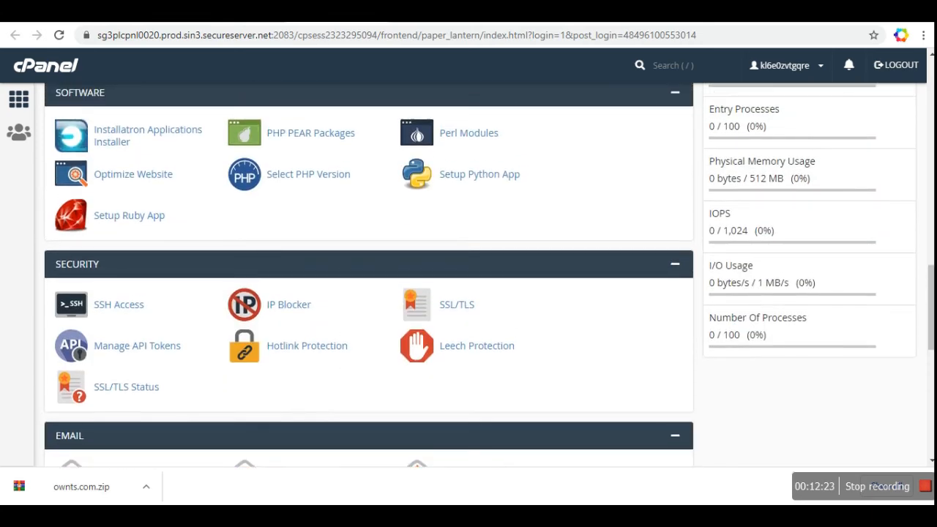
scroll(369, 276, "up", 4)
scroll(369, 275, "down", 6)
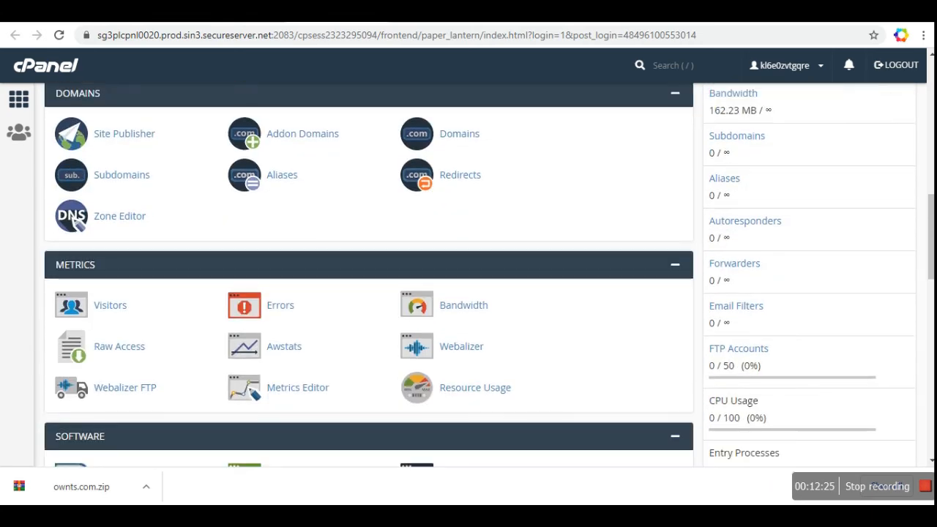
scroll(369, 275, "down", 2)
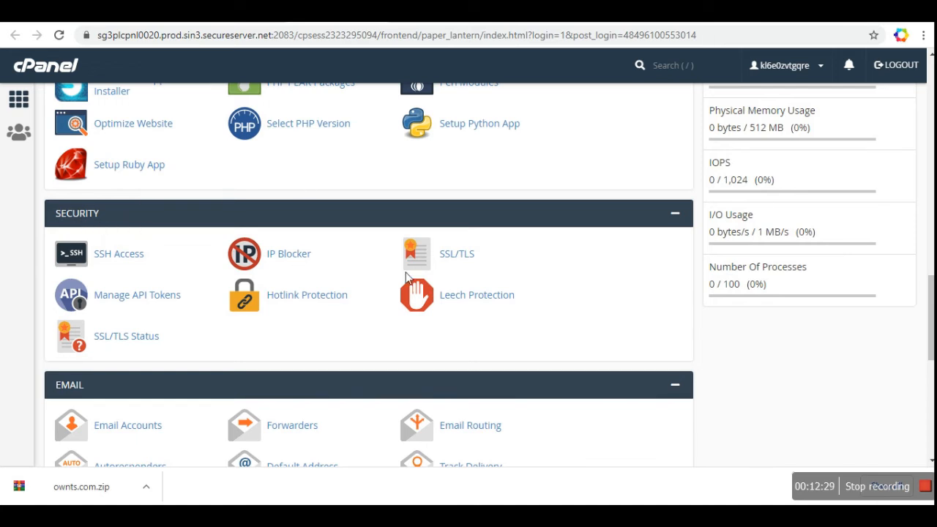
left_click(462, 256)
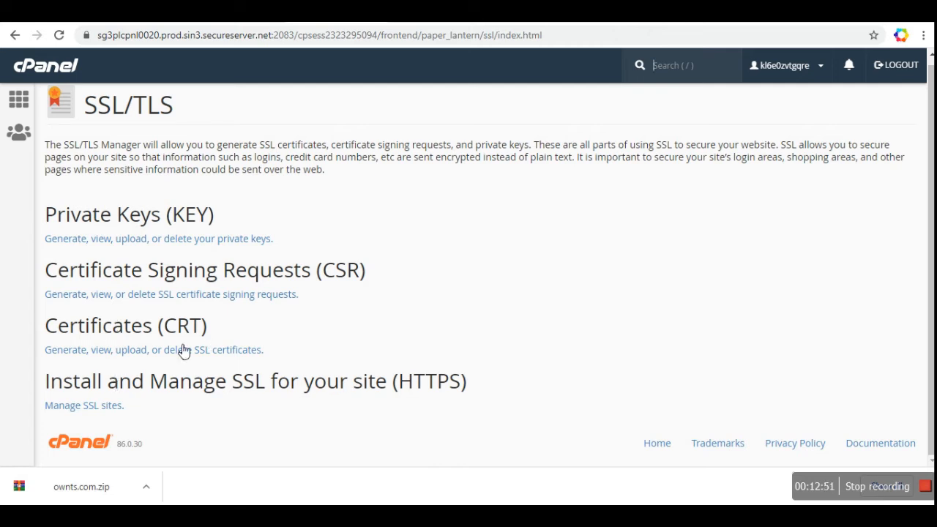
Step: Go to Manage SSL sites and pick ownts.com in the Install an SSL Website domain list
left_click(82, 410)
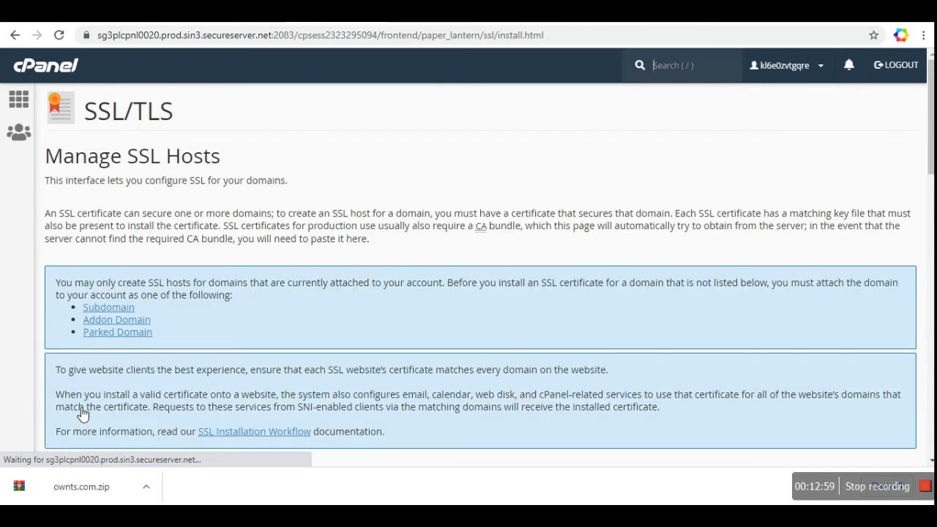
scroll(16, 408, "down", 6)
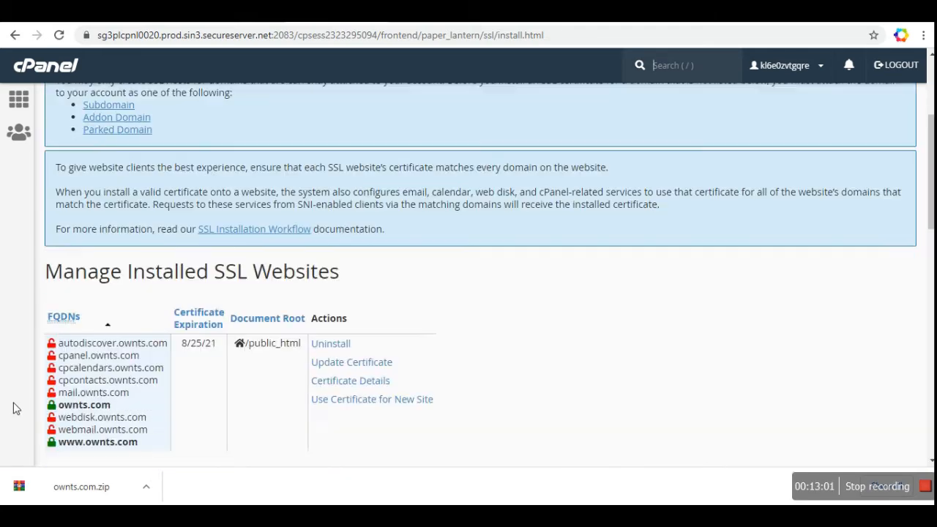
scroll(16, 409, "down", 4)
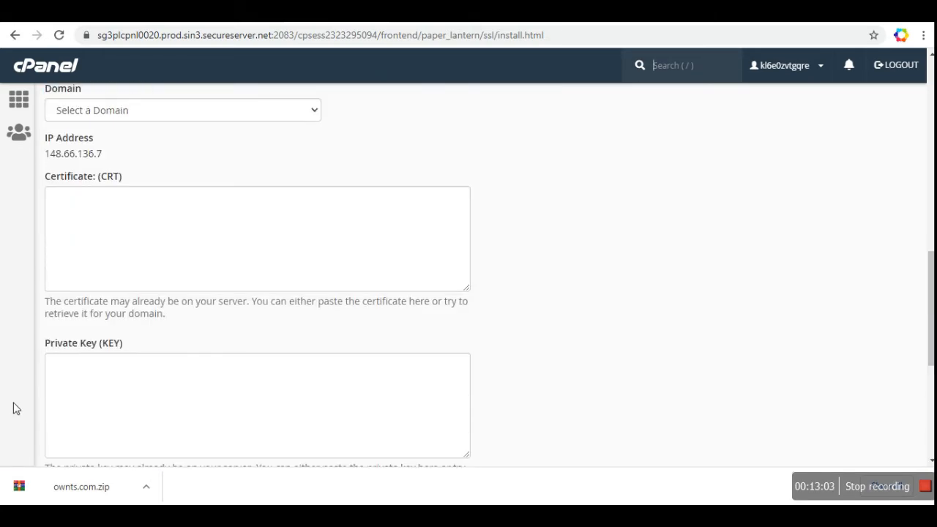
left_click(264, 112)
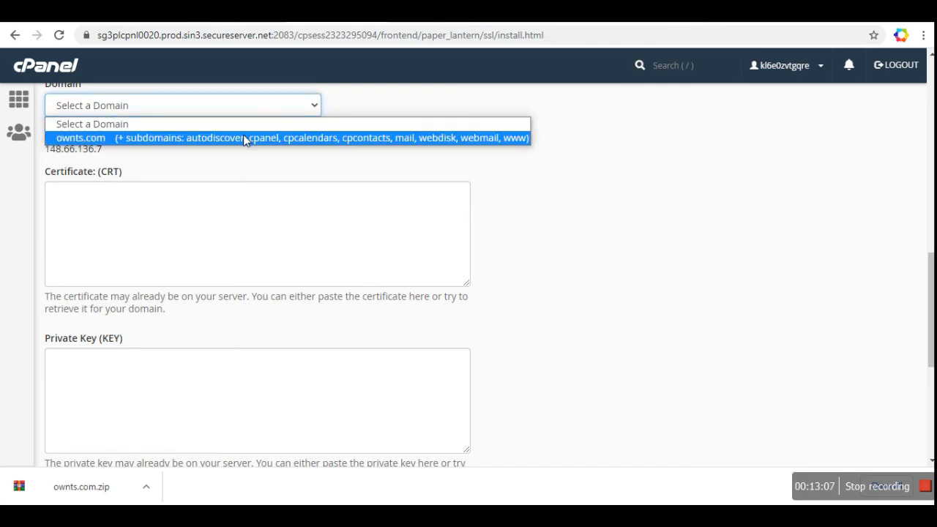
left_click(246, 140)
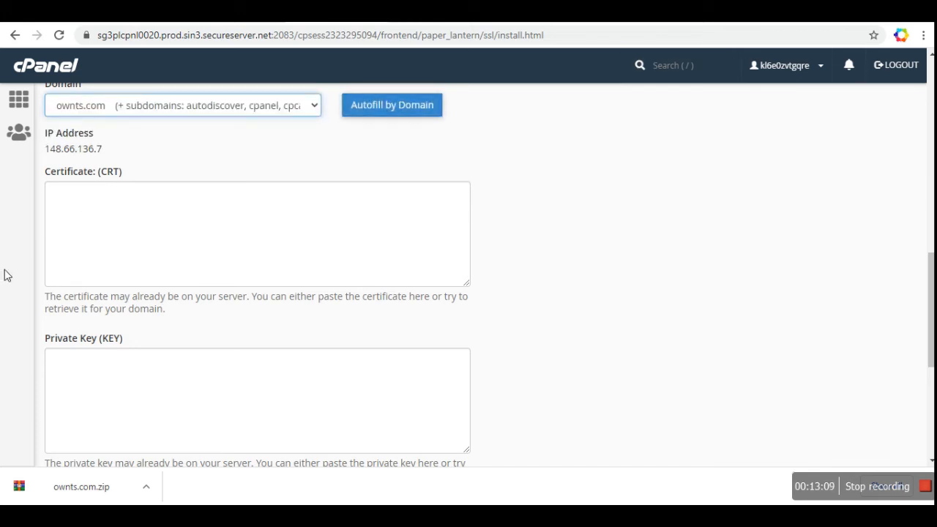
scroll(6, 274, "down", 2)
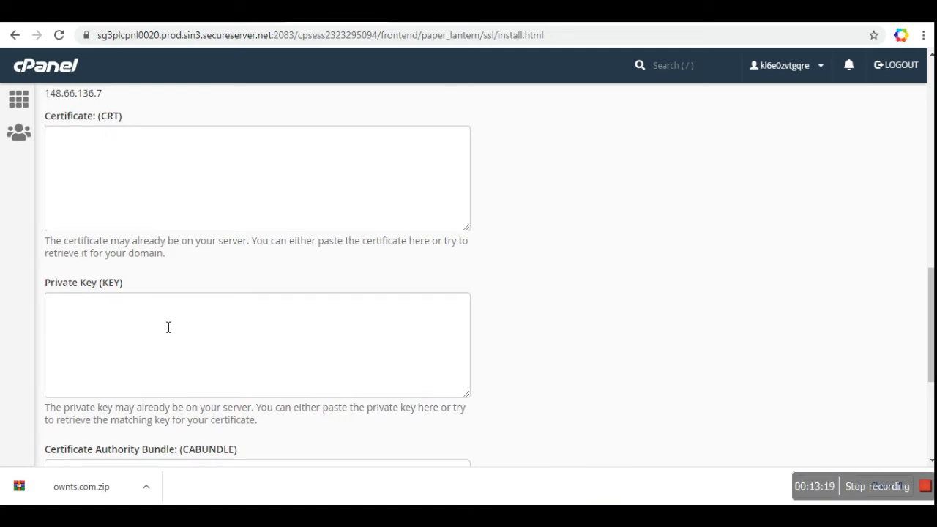
scroll(167, 328, "down", 2)
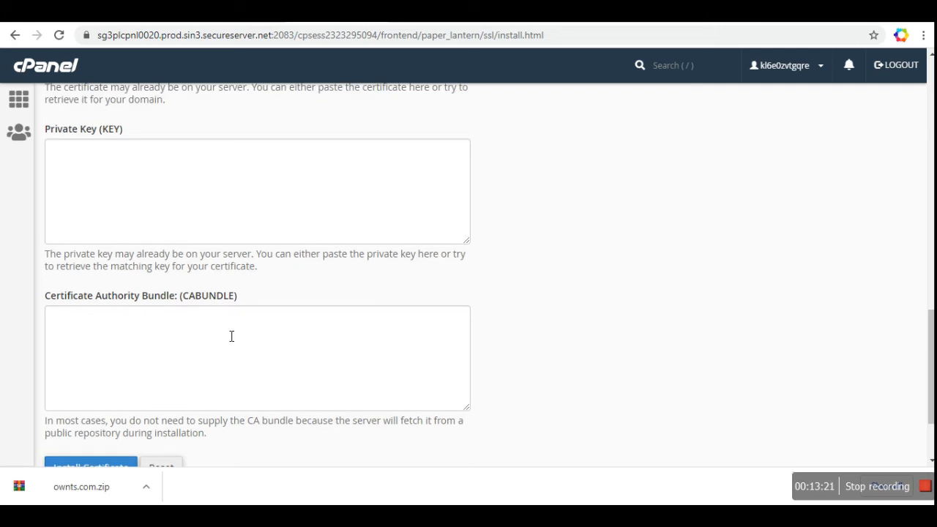
scroll(244, 333, "up", 3)
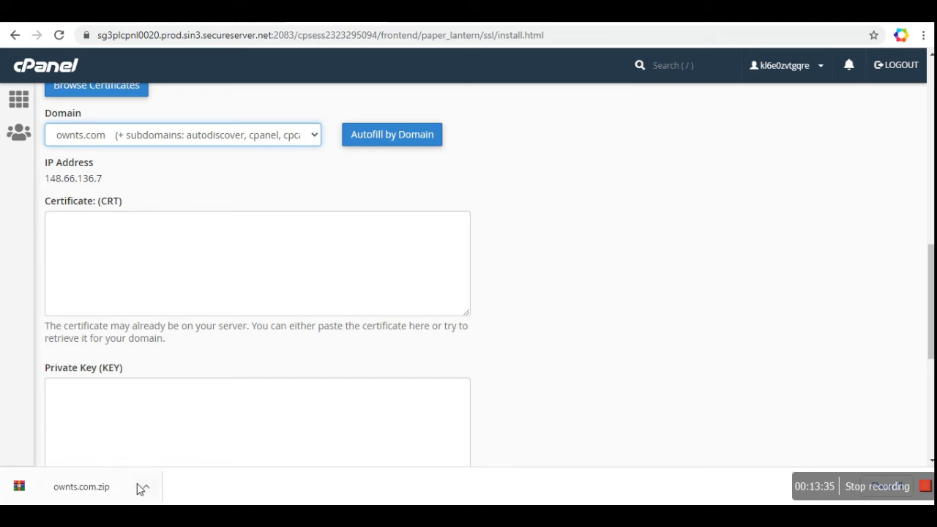
Step: Open the certificate file in Notepad, select all its text and paste it into cPanel's CRT box
left_click(144, 515)
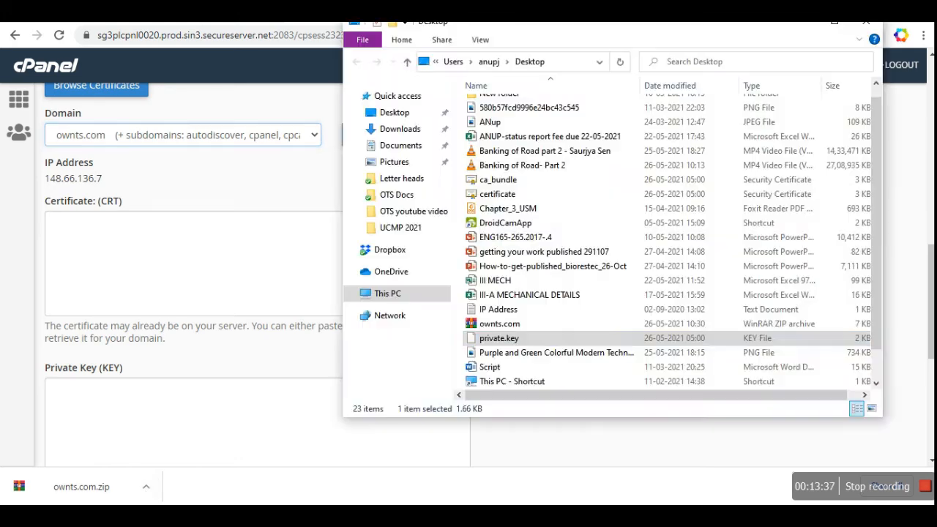
right_click(498, 345)
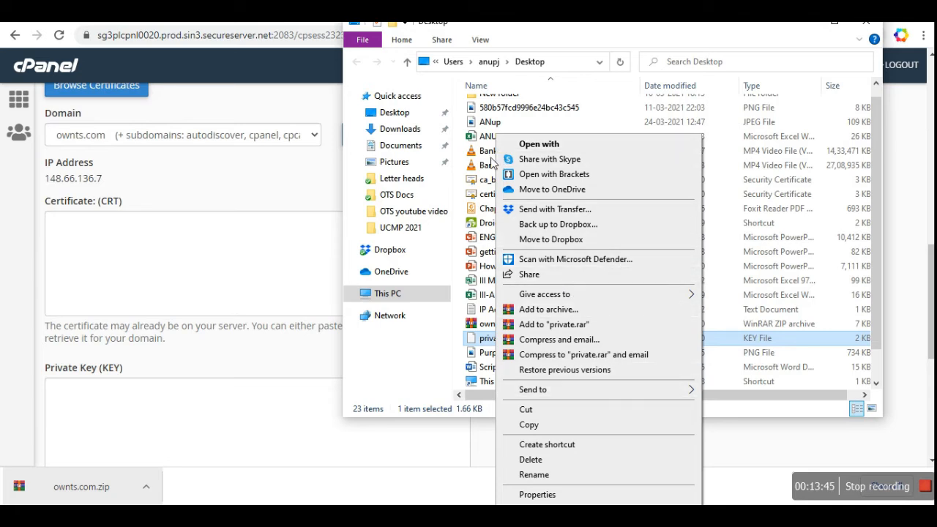
left_click(485, 198)
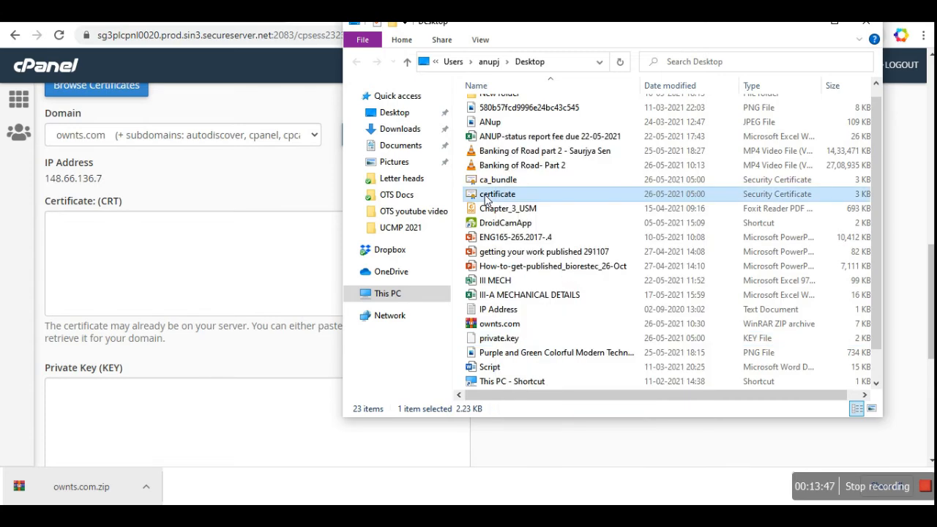
right_click(485, 196)
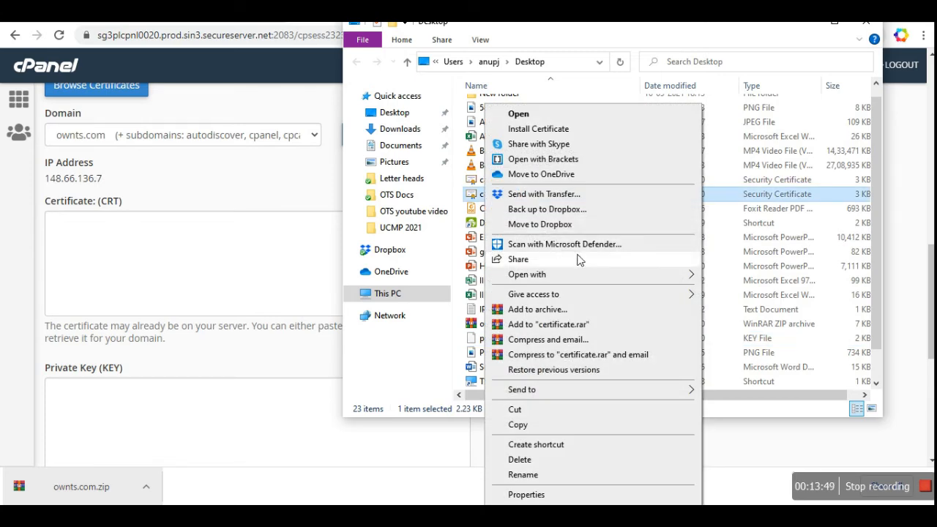
mouse_move(668, 275)
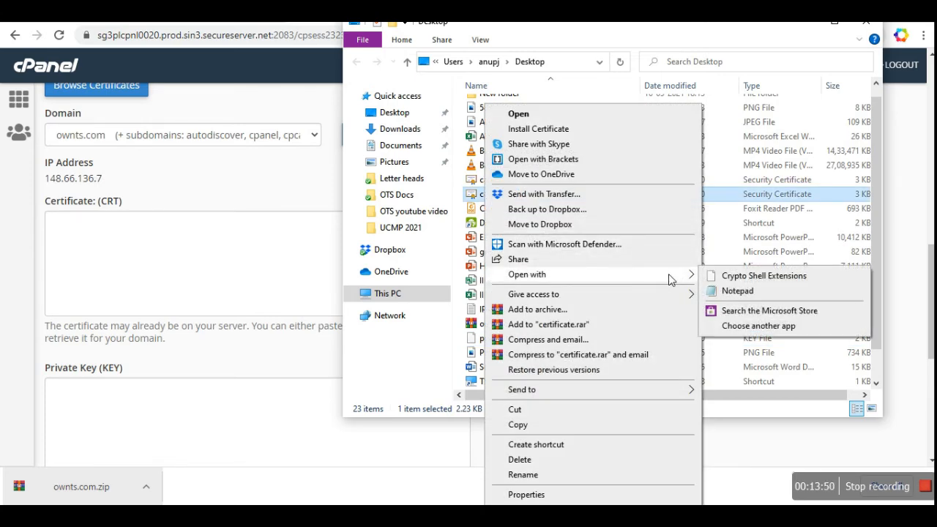
left_click(719, 293)
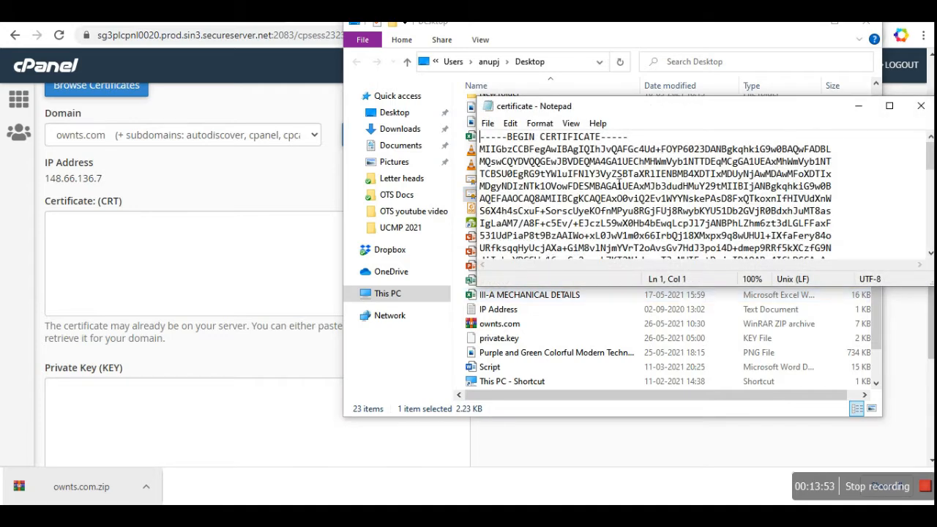
left_click(606, 198)
key("ctrl+a")
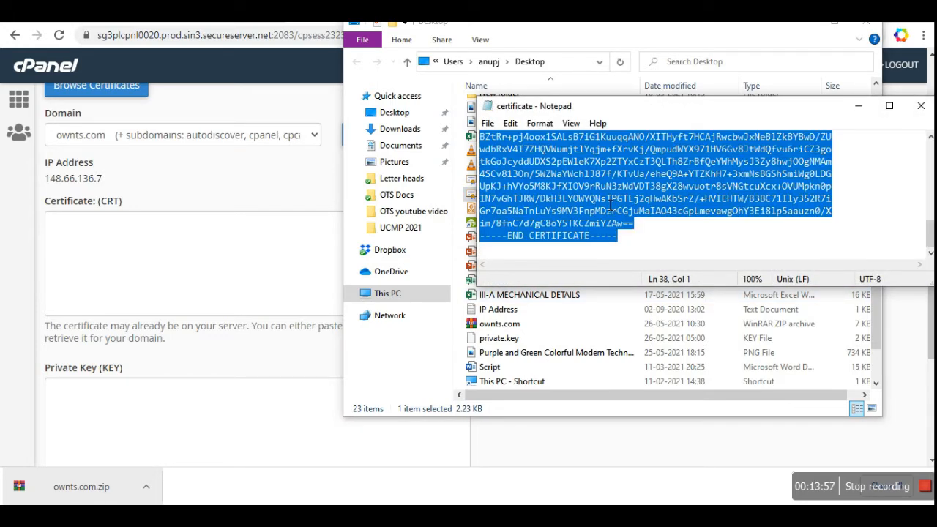
left_click(230, 244)
key("ctrl+v")
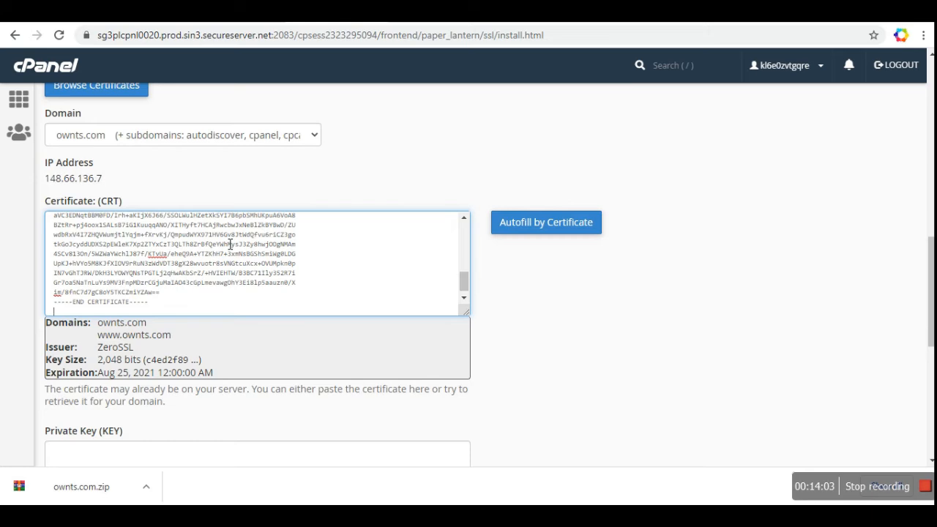
scroll(535, 313, "up", 2)
scroll(534, 313, "down", 4)
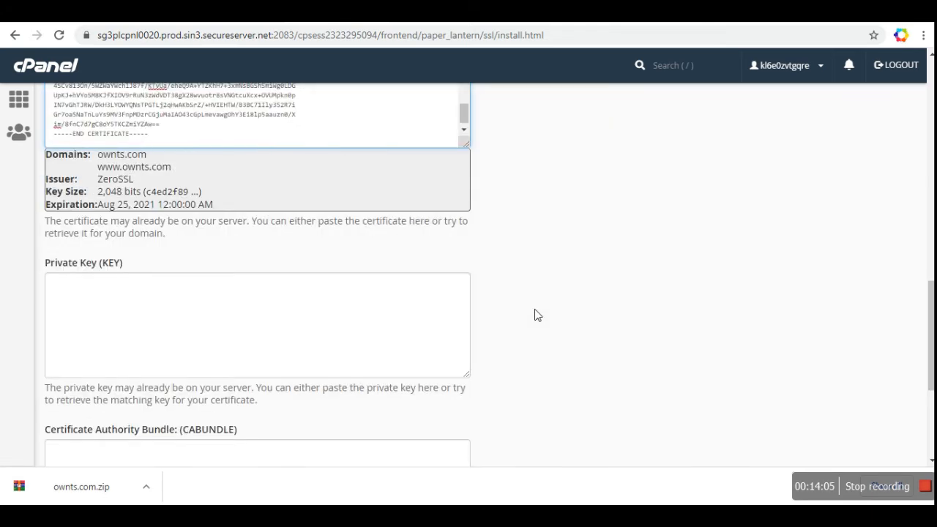
left_click(252, 311)
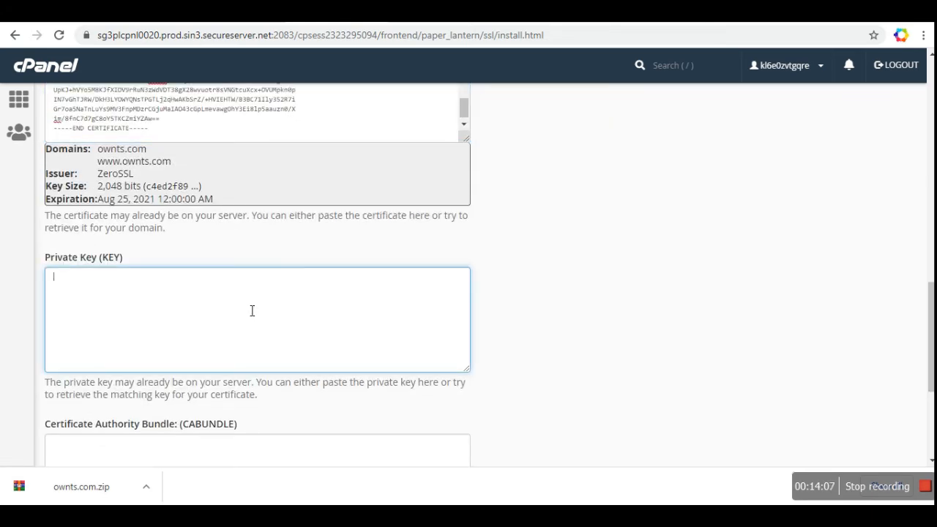
scroll(252, 311, "down", 3)
left_click(252, 311)
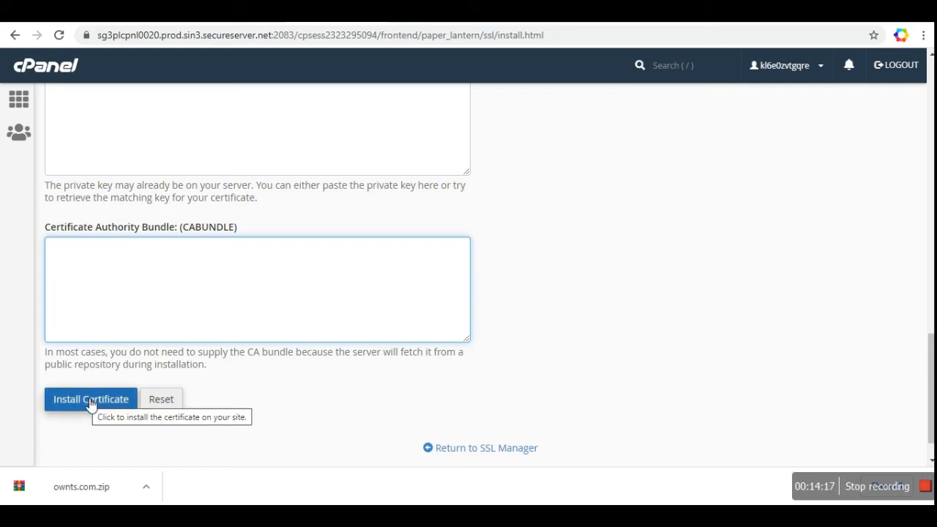
scroll(680, 236, "up", 8)
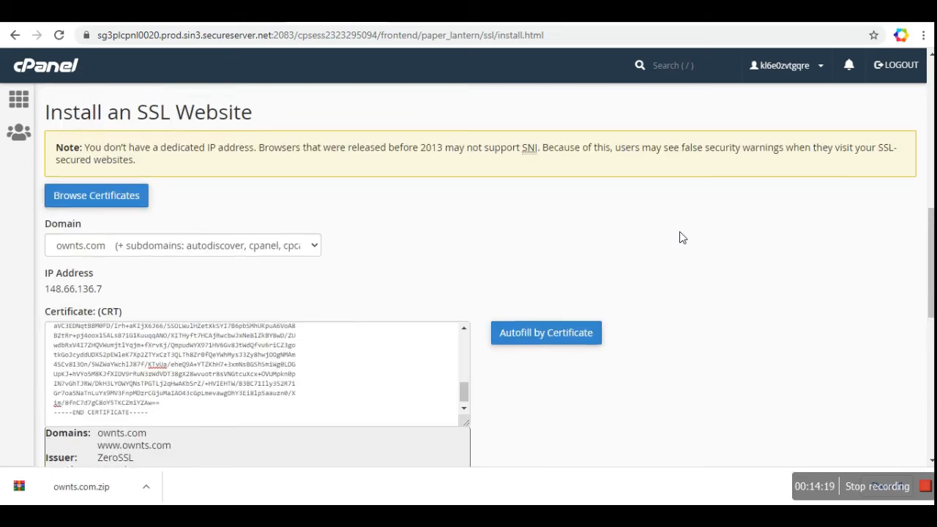
scroll(680, 237, "up", 8)
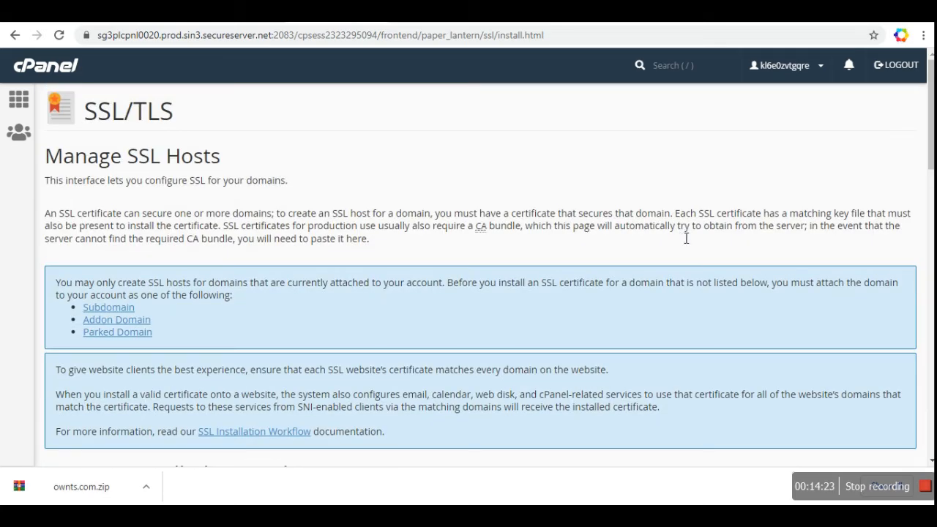
Step: Move ZeroSSL to the Install Certificate step, glance at cPanel's install form, then return to ZeroSSL
key("ctrl+Tab")
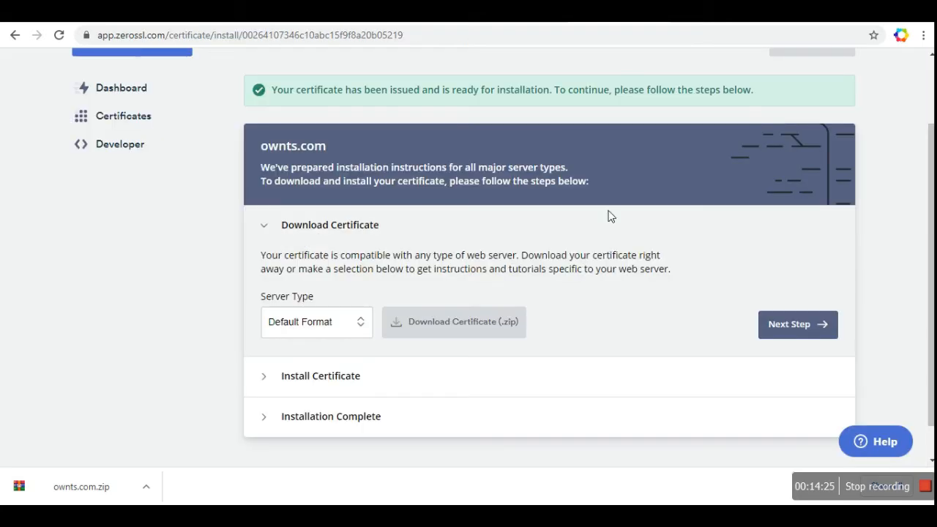
left_click(769, 328)
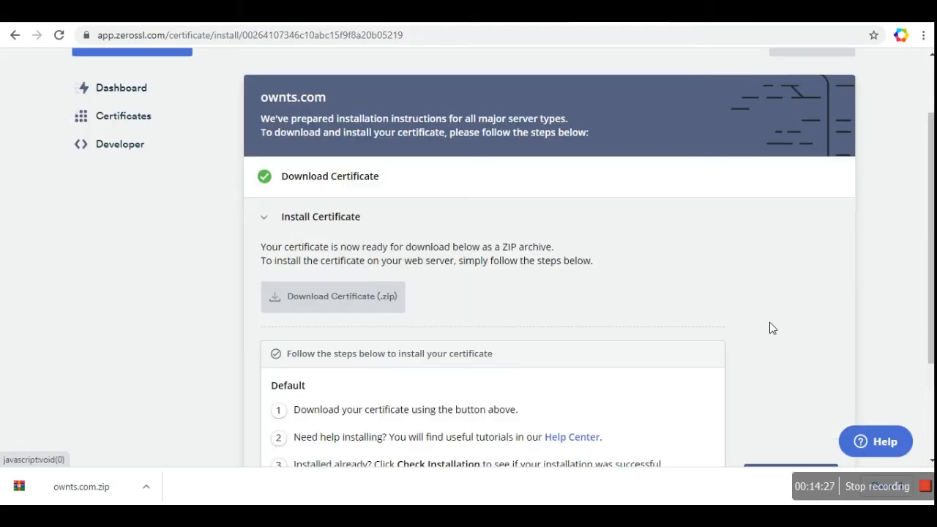
scroll(648, 353, "down", 3)
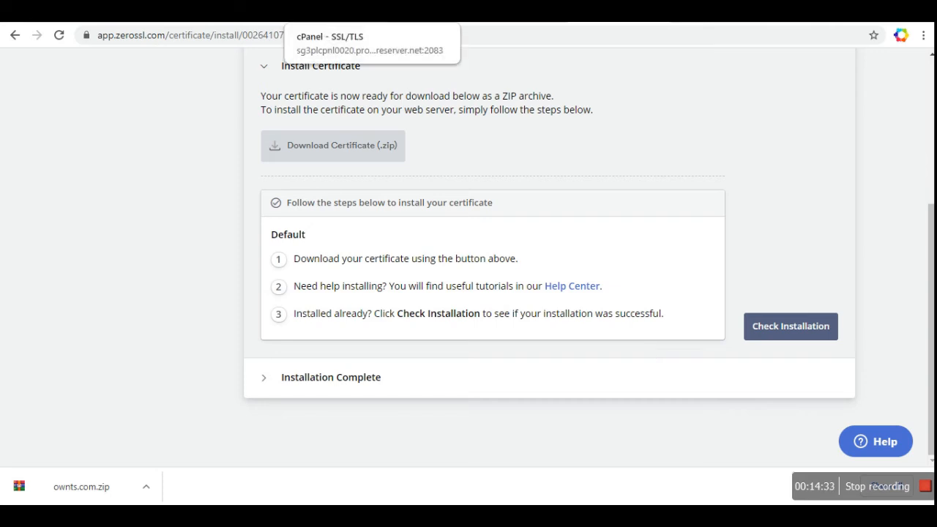
left_click(328, 16)
scroll(306, 312, "down", 4)
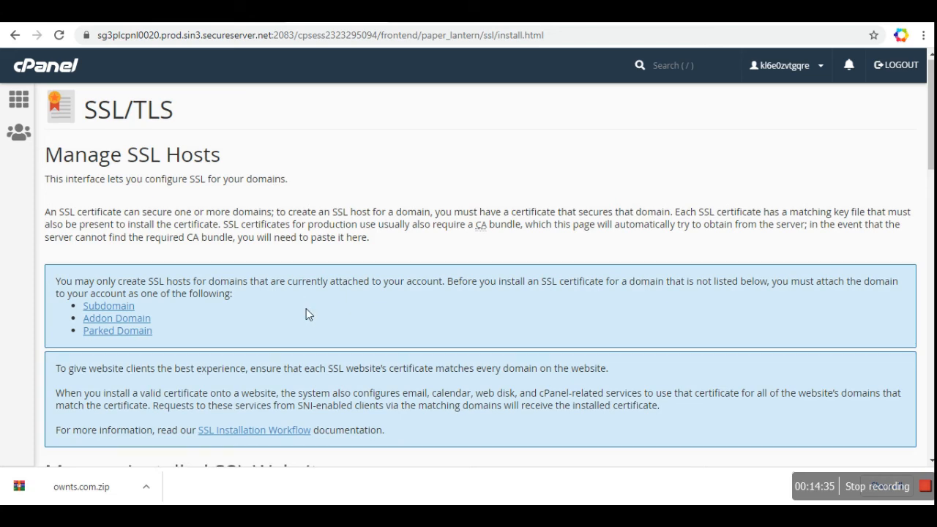
left_click(308, 307)
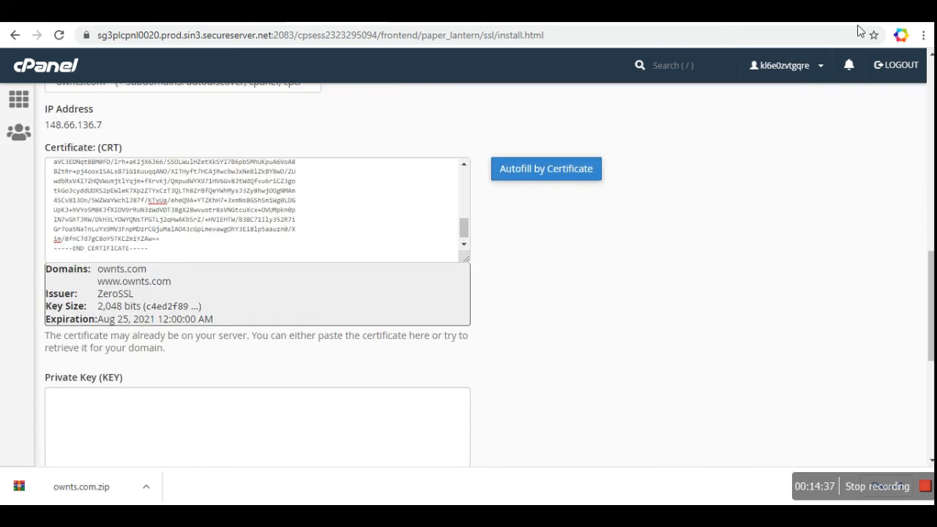
left_click(629, 15)
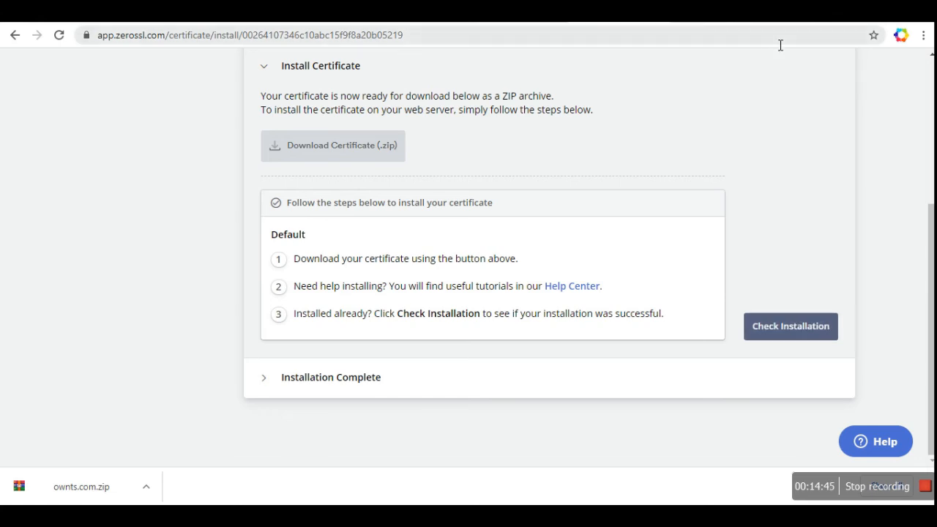
Step: Load ownts.com in a new browser tab via the 'ow' address suggestion
key("ctrl+t")
type("ownts.com")
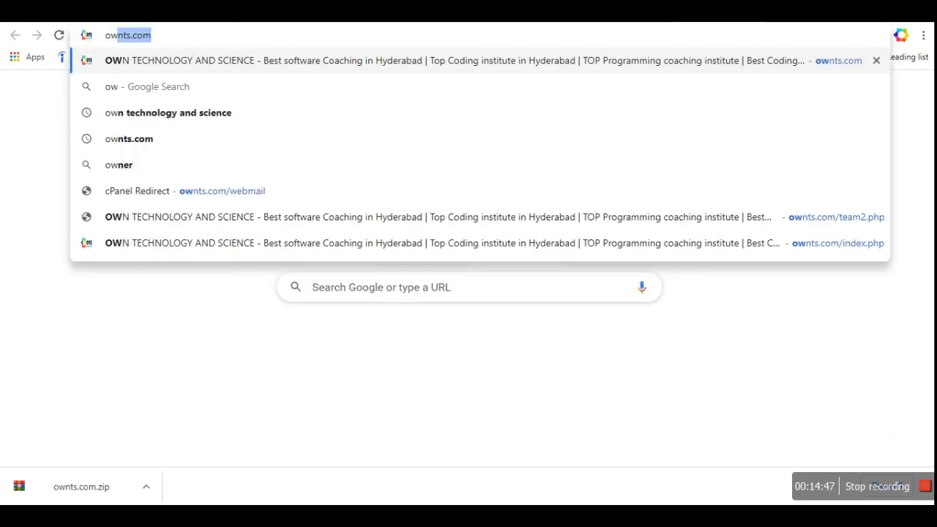
key("Return")
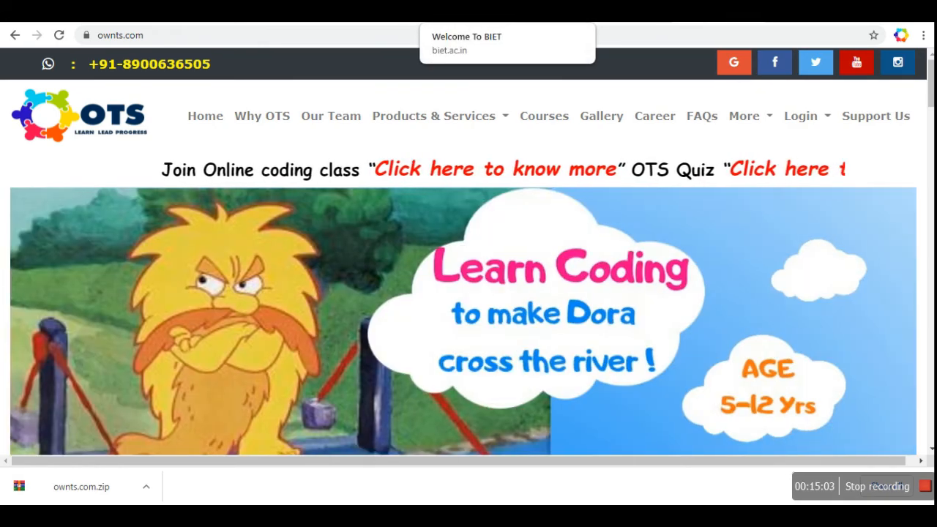
left_click(469, 11)
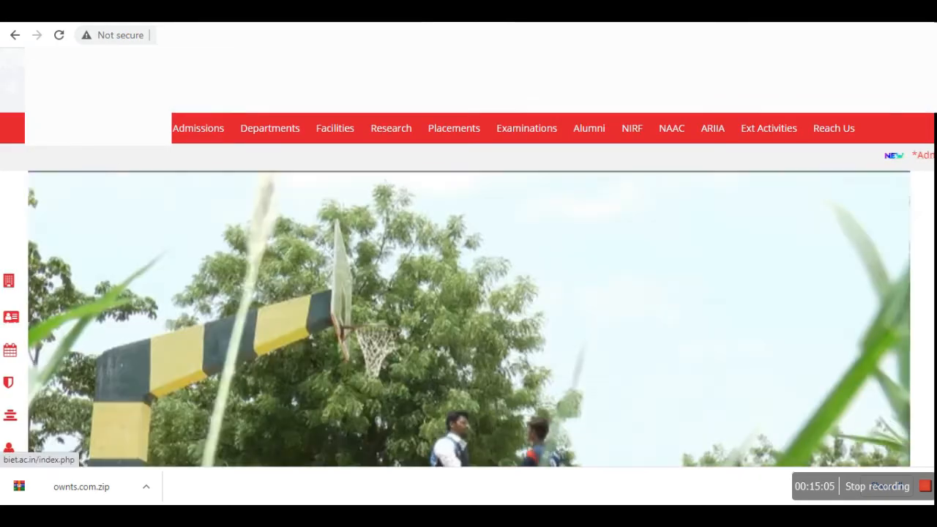
left_click(88, 38)
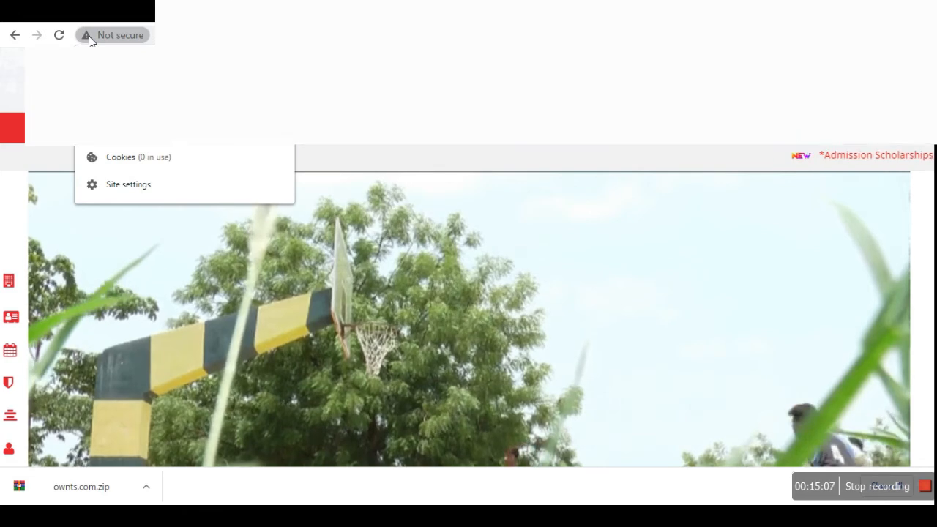
left_click(19, 88)
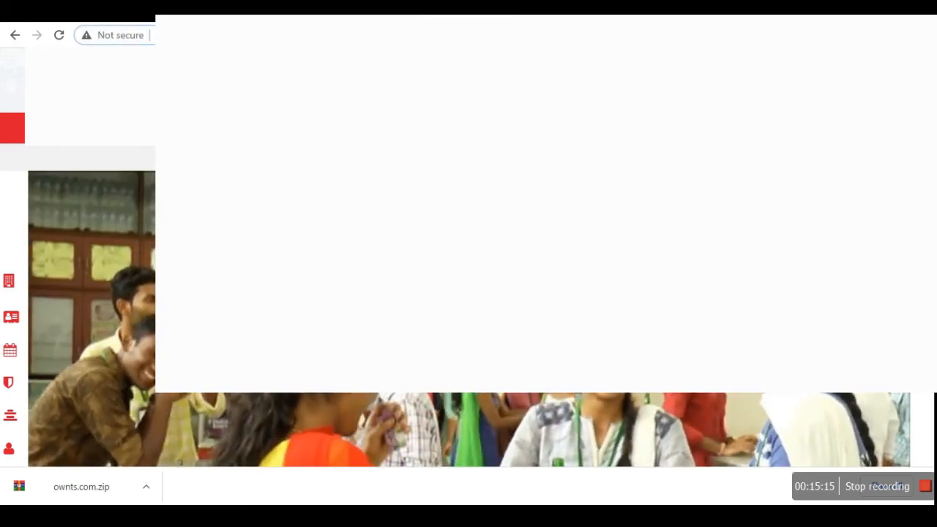
type("httpsbiet.")
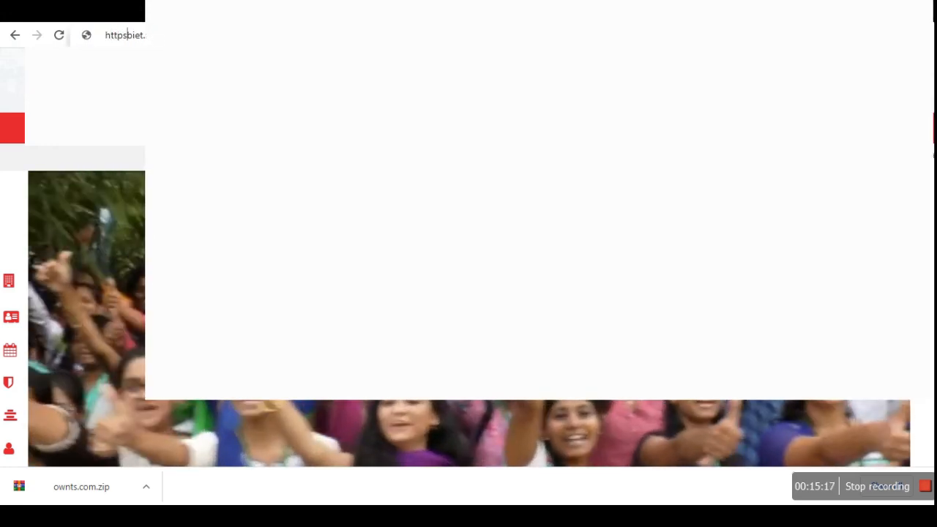
type("://")
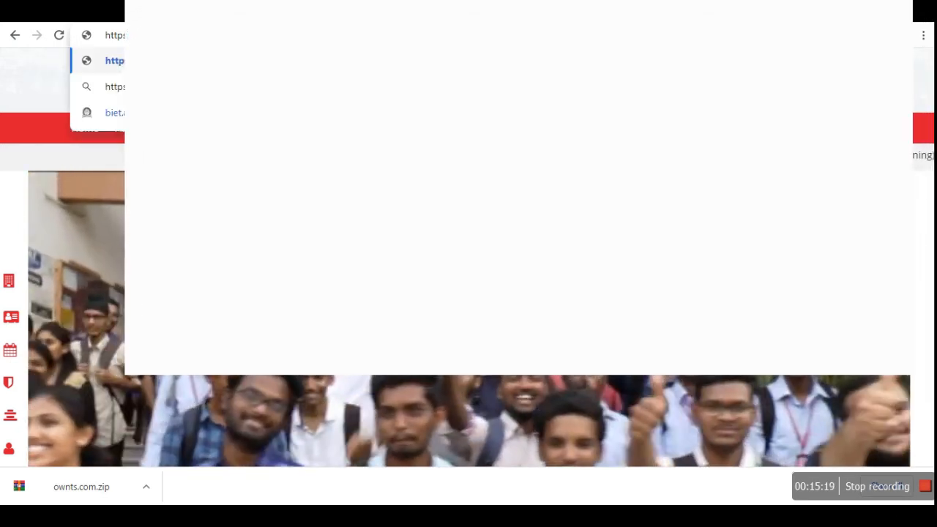
type("www.")
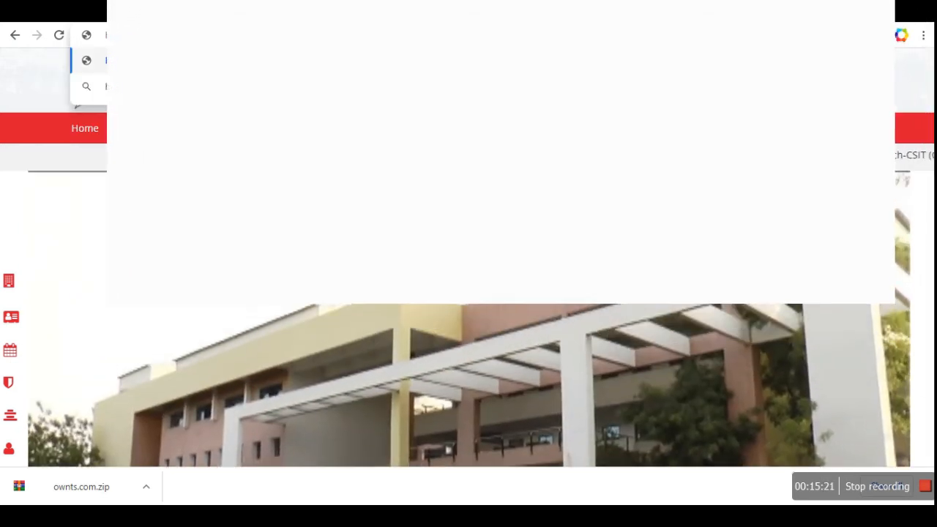
key("Return")
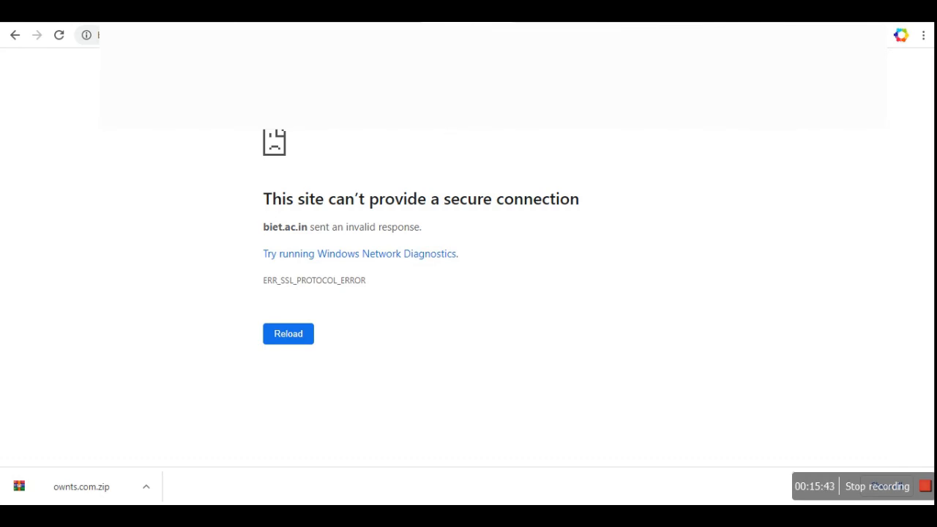
left_click(498, 15)
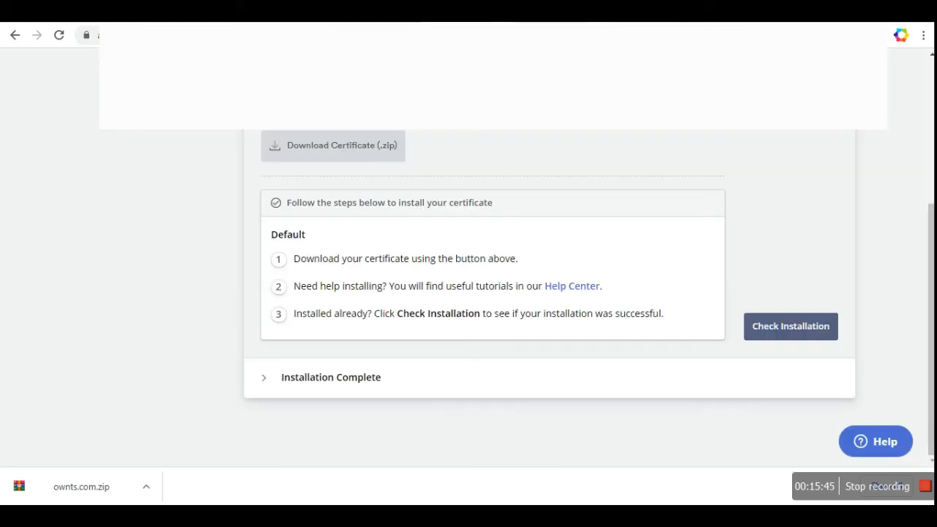
left_click(241, 13)
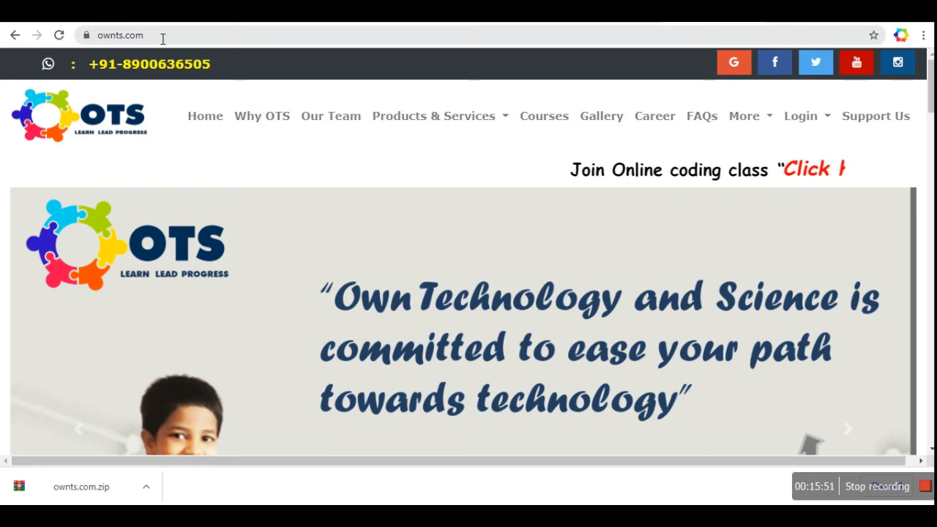
left_click(158, 13)
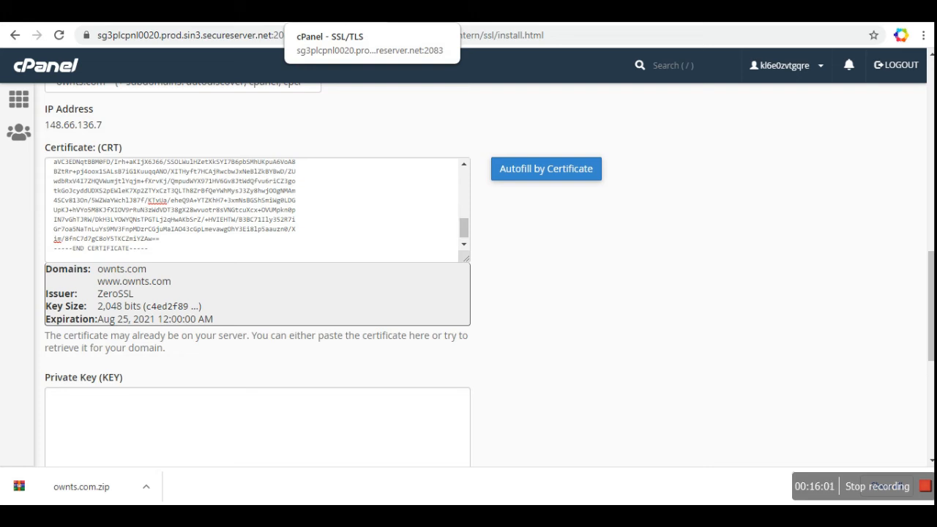
Step: From the GoDaddy hosting dashboard, launch cPanel for ownts.com and open File Manager at public_html
left_click(352, 13)
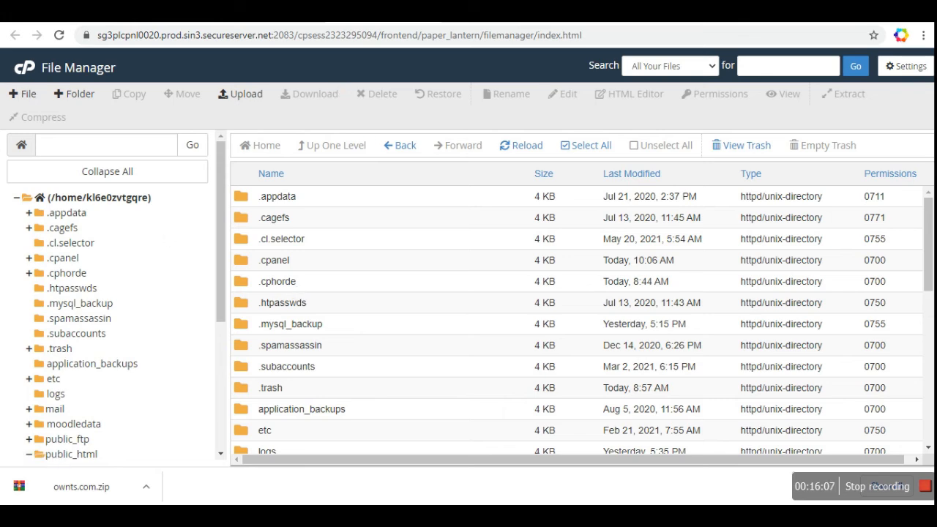
left_click(445, 13)
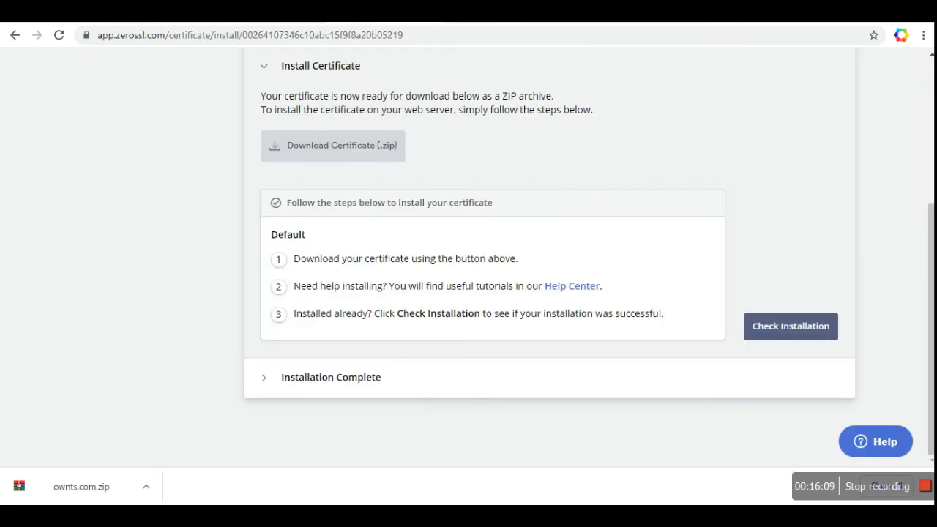
left_click(180, 14)
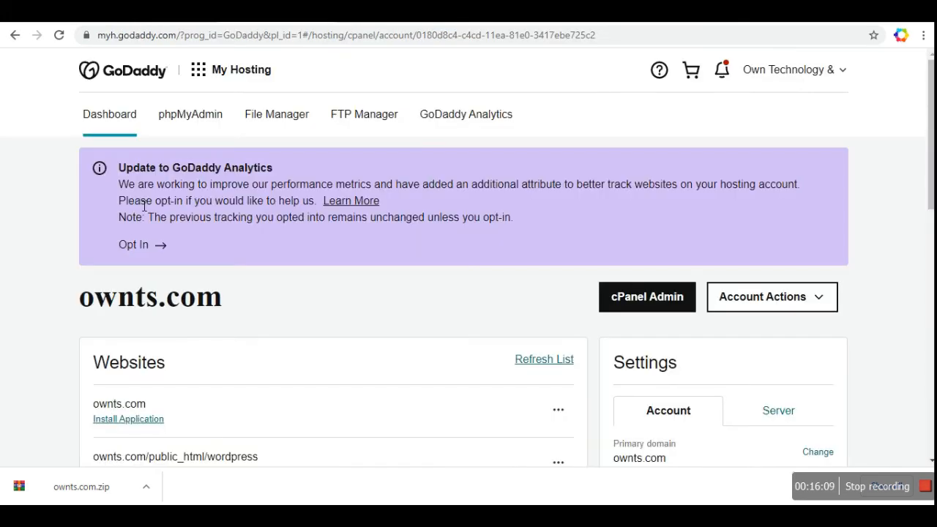
left_click(618, 300)
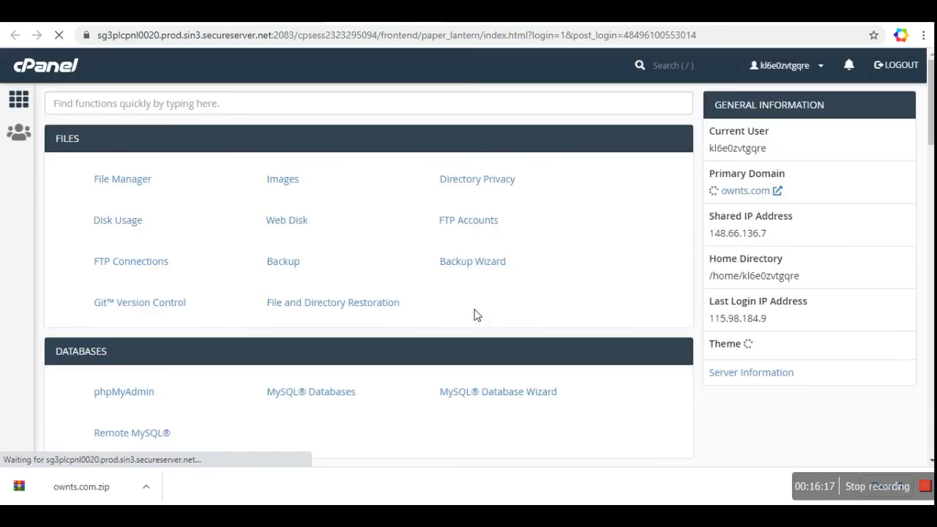
left_click(132, 185)
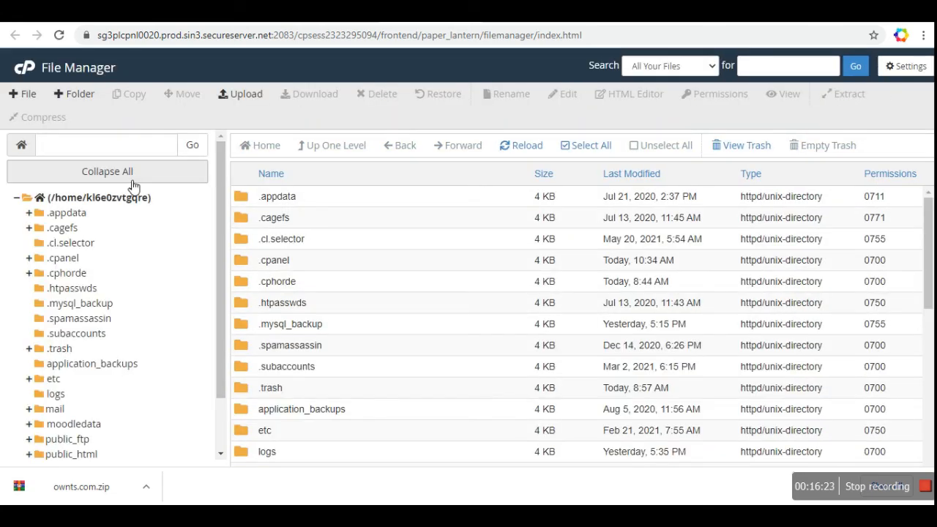
left_click(78, 456)
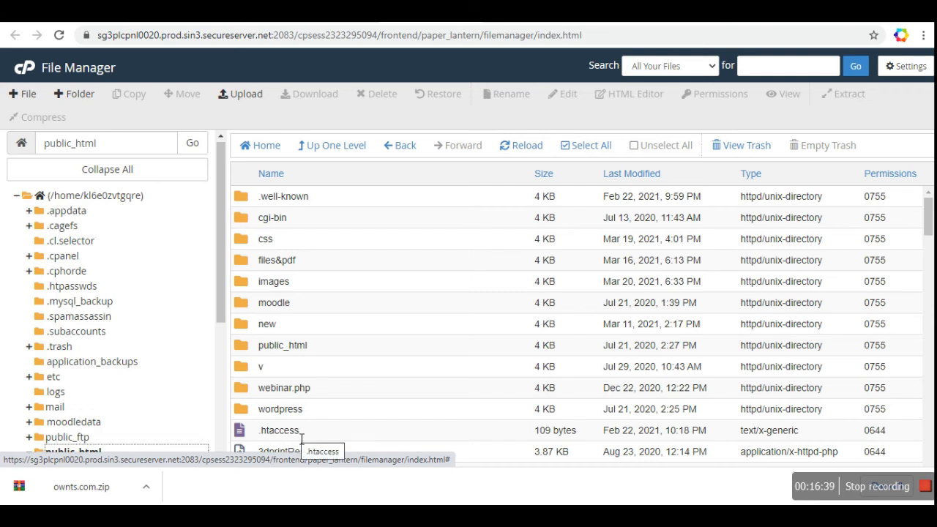
Step: Open /public_html/.htaccess for editing from the File Manager's context menu
left_click(244, 433)
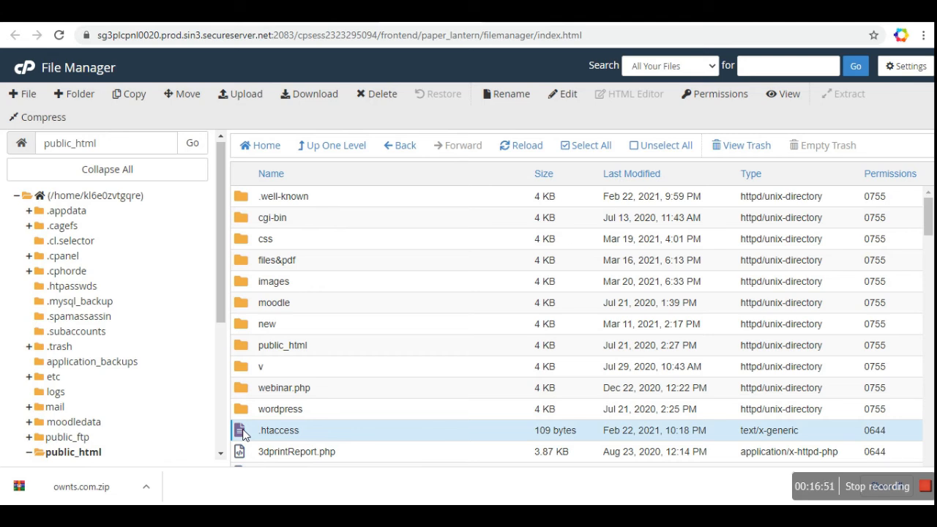
right_click(244, 434)
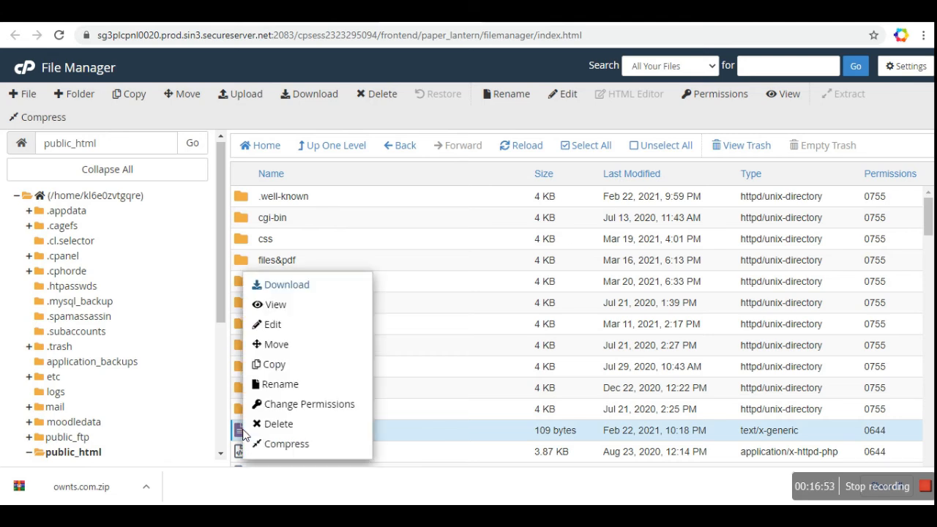
left_click(277, 326)
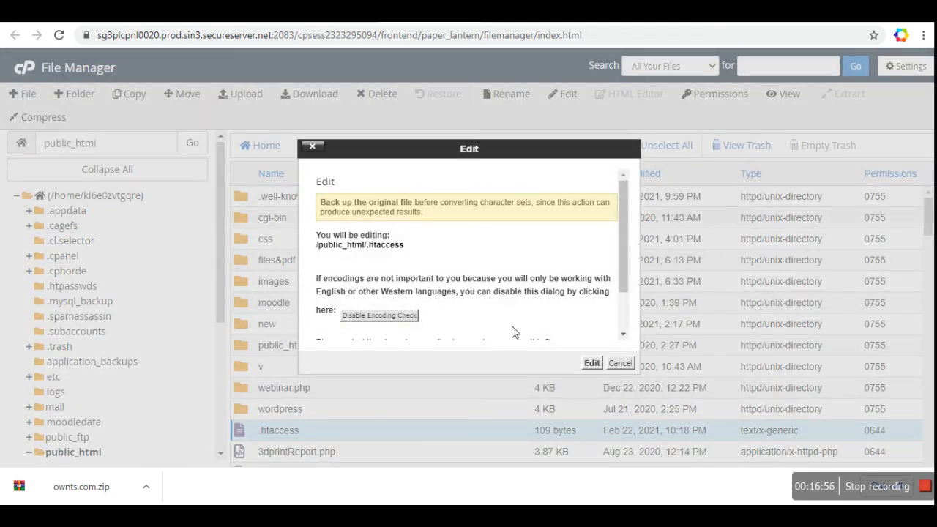
Step: Get past the encoding warning, check the .htaccess RewriteEngine/RewriteCond/RewriteRule HTTPS redirect, and close the editor
left_click(593, 363)
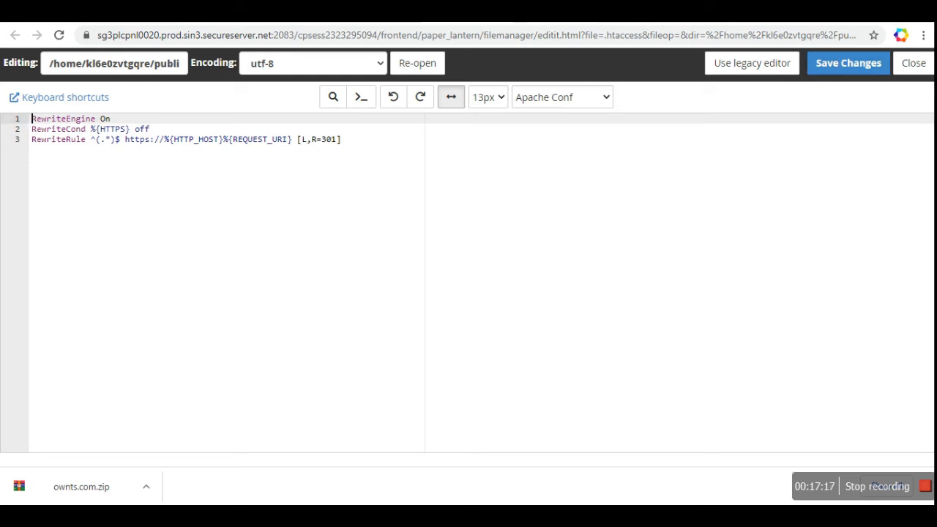
key("ctrl+w")
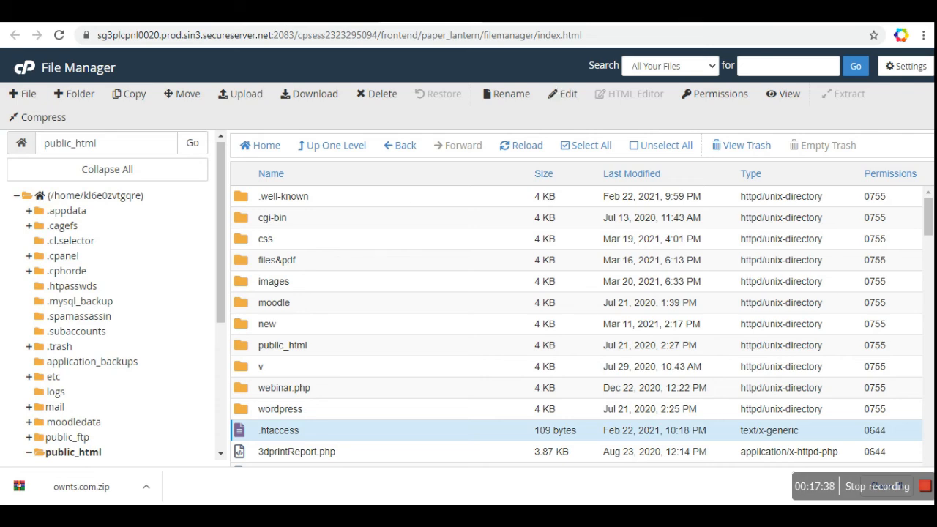
Step: Return to ZeroSSL's New Certificate setup and advance with 90-Day validity to CSR & Contact, auto-generating the CSR
left_click(469, 11)
scroll(481, 294, "up", 4)
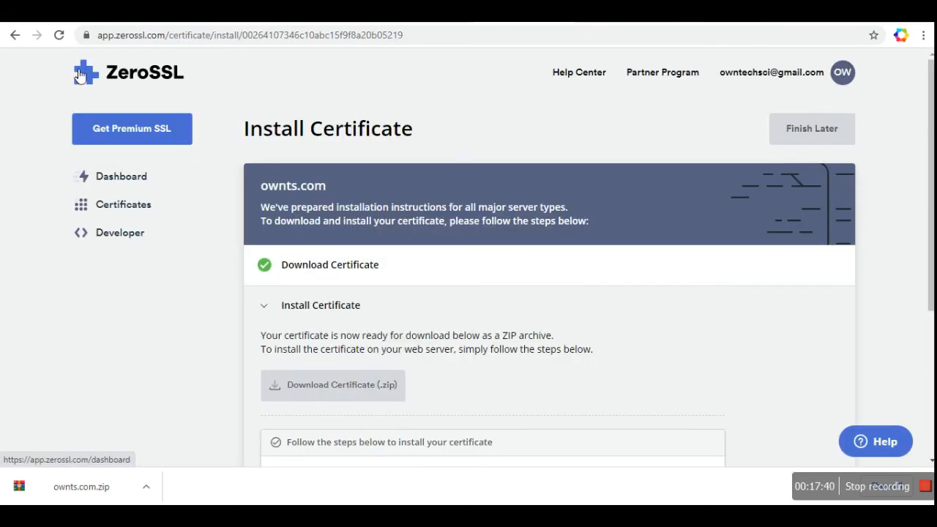
left_click(16, 35)
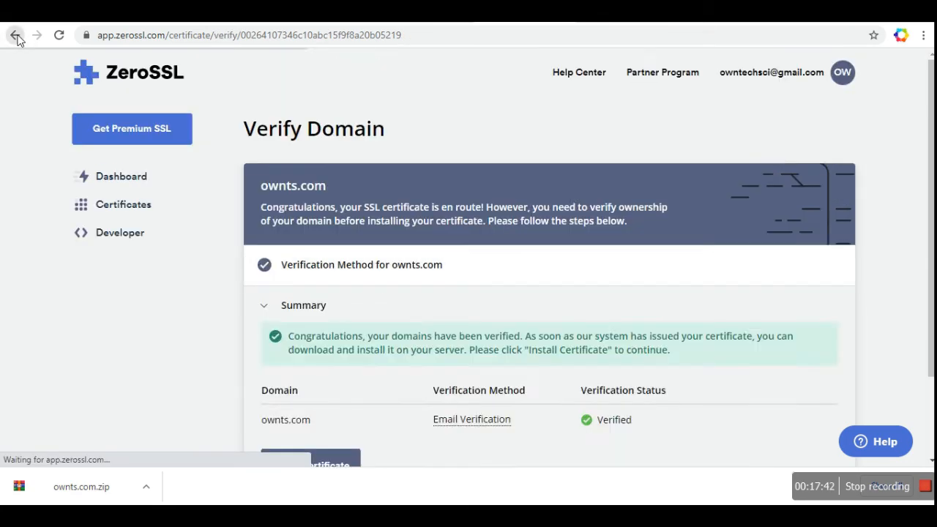
left_click(16, 35)
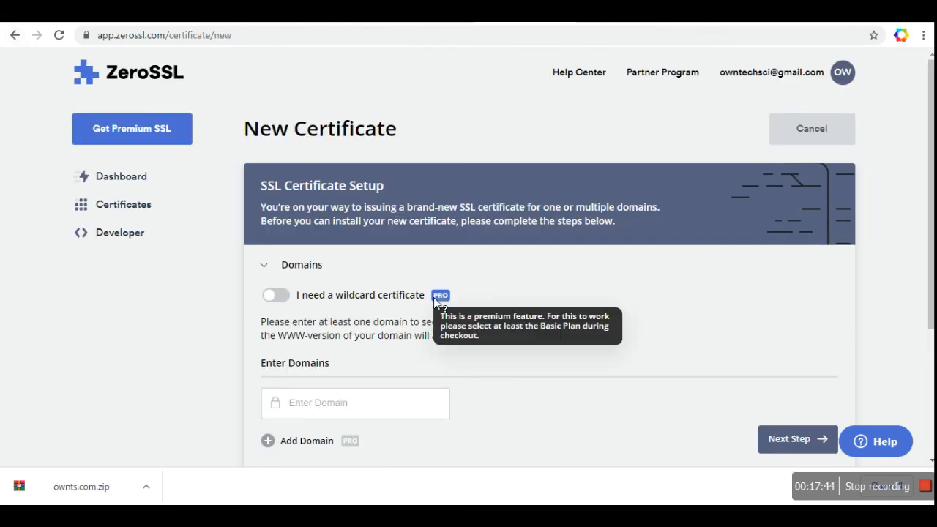
scroll(434, 300, "down", 3)
scroll(435, 303, "up", 1)
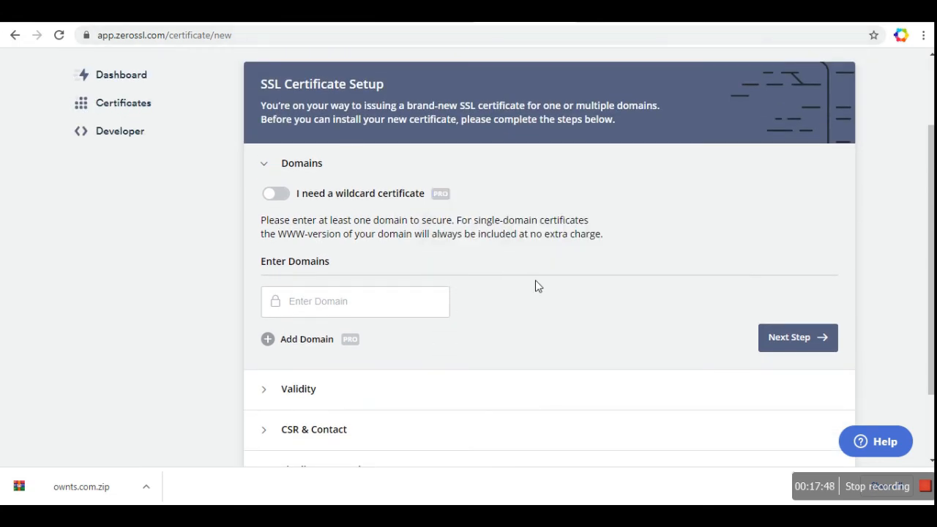
left_click(359, 402)
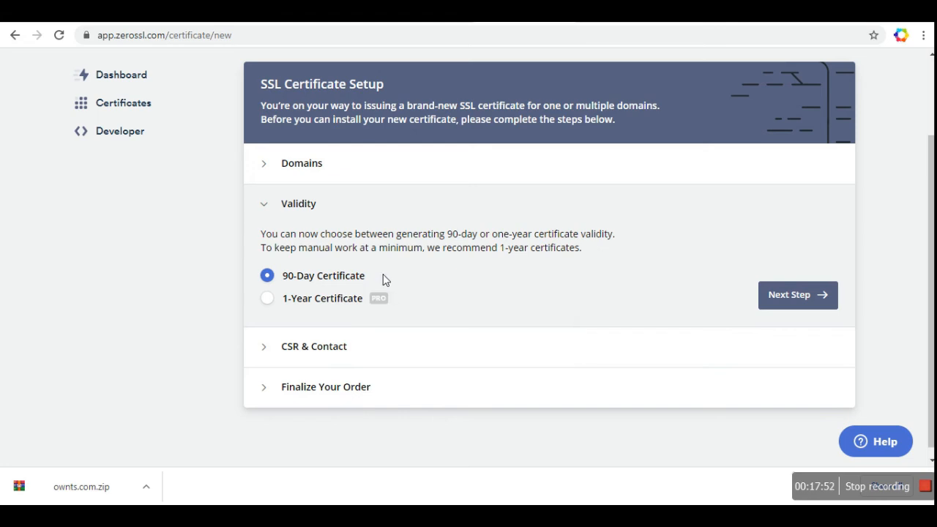
left_click(372, 364)
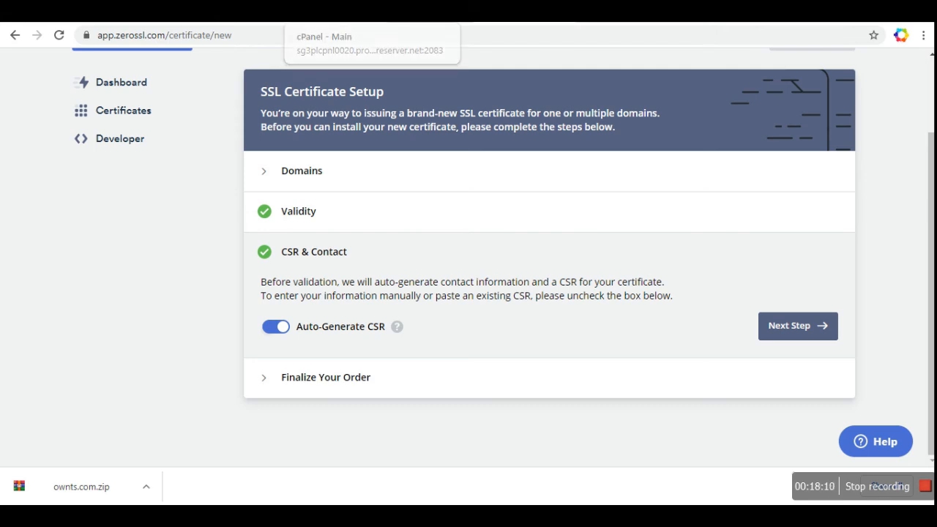
Step: Open cPanel's File Manager and browse into public_html/.well-known/acme-challenge
left_click(330, 12)
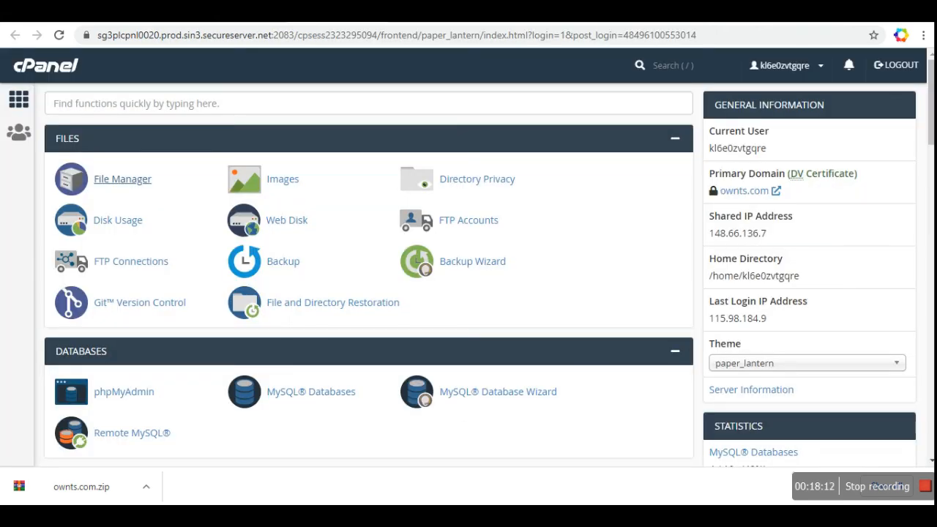
left_click(122, 179)
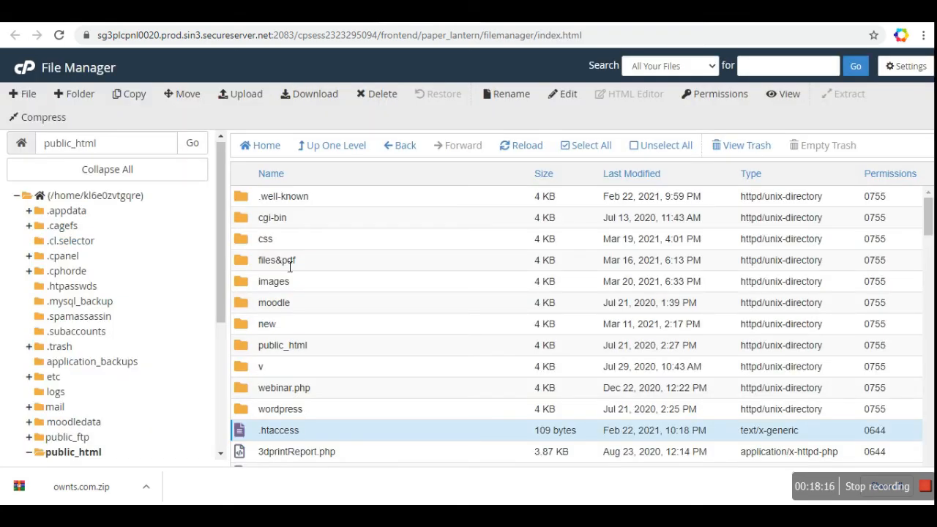
left_click(243, 198)
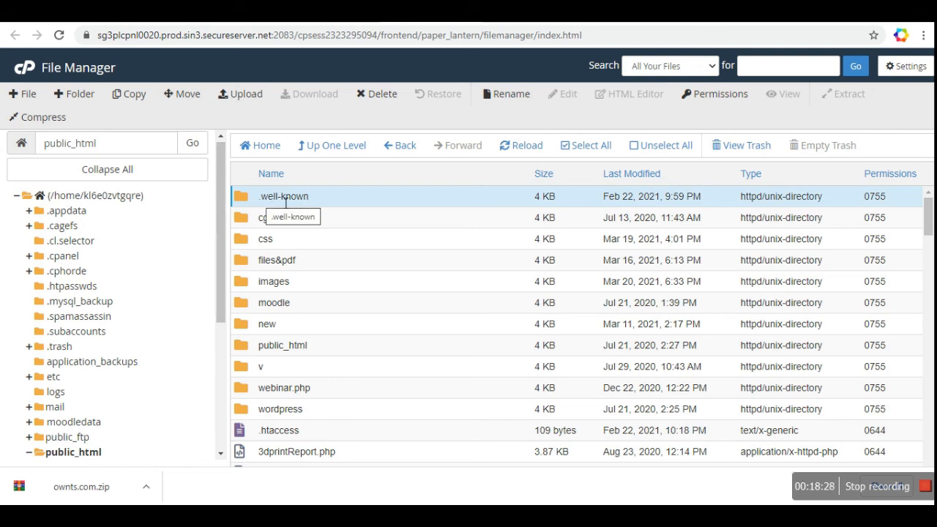
double_click(242, 199)
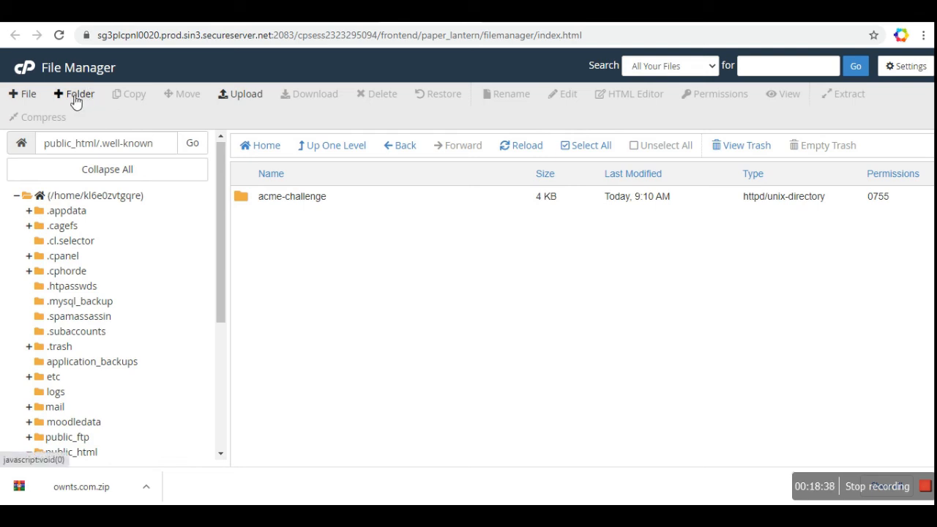
left_click(243, 199)
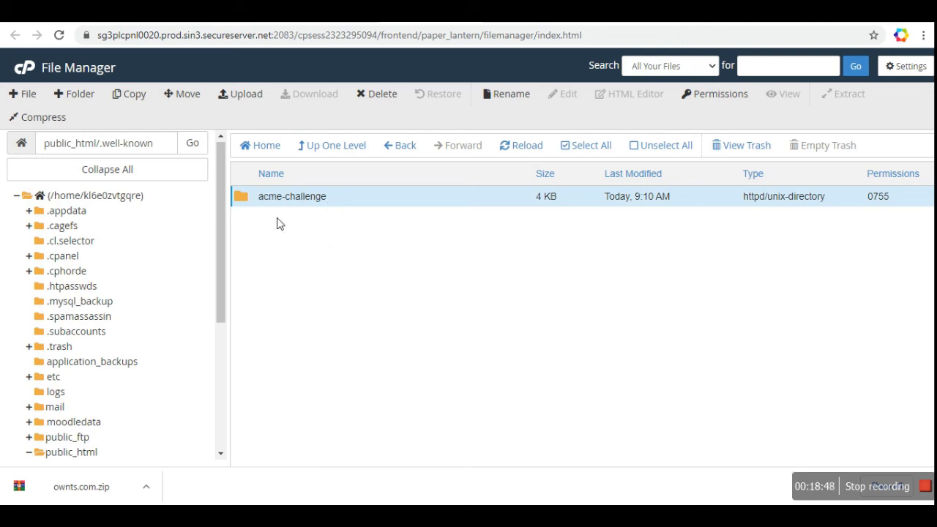
double_click(243, 201)
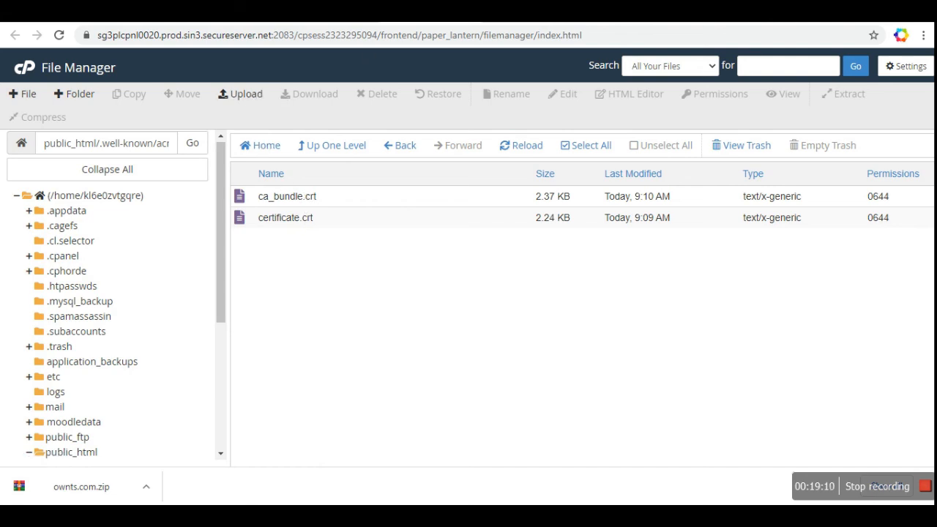
Step: Enter ownts.com as the domain in ZeroSSL's Domains step
left_click(507, 12)
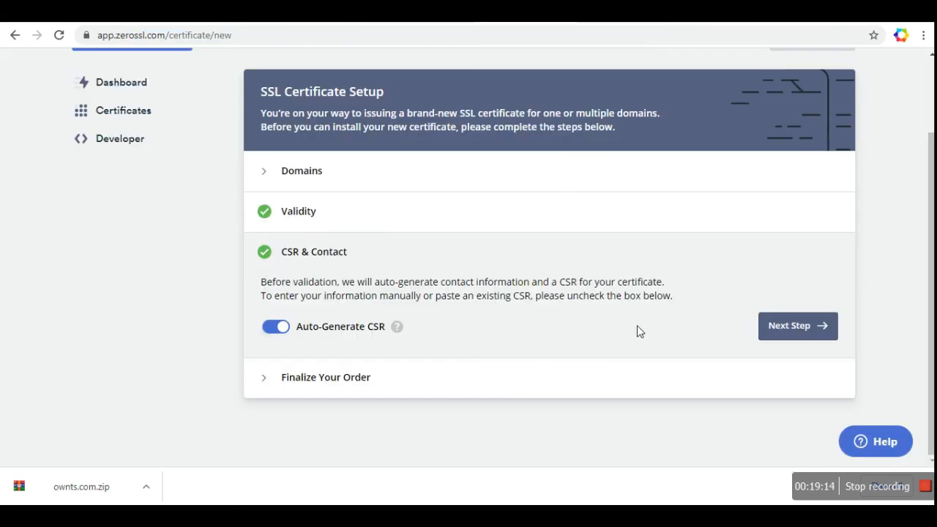
left_click(792, 324)
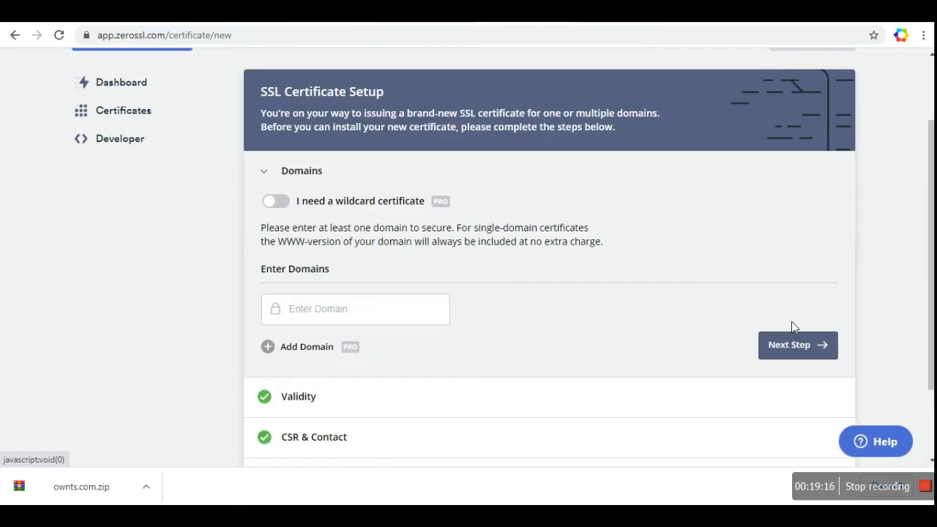
left_click(389, 313)
left_click(324, 349)
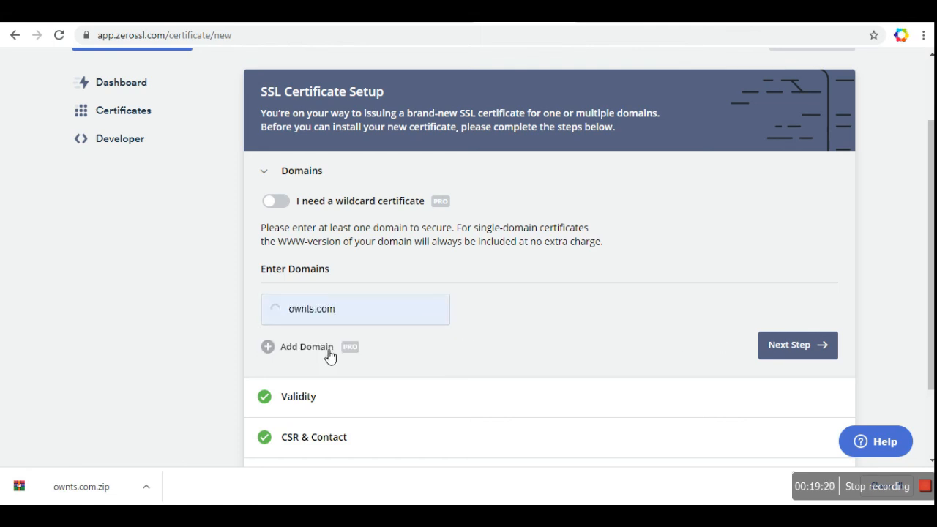
left_click(812, 349)
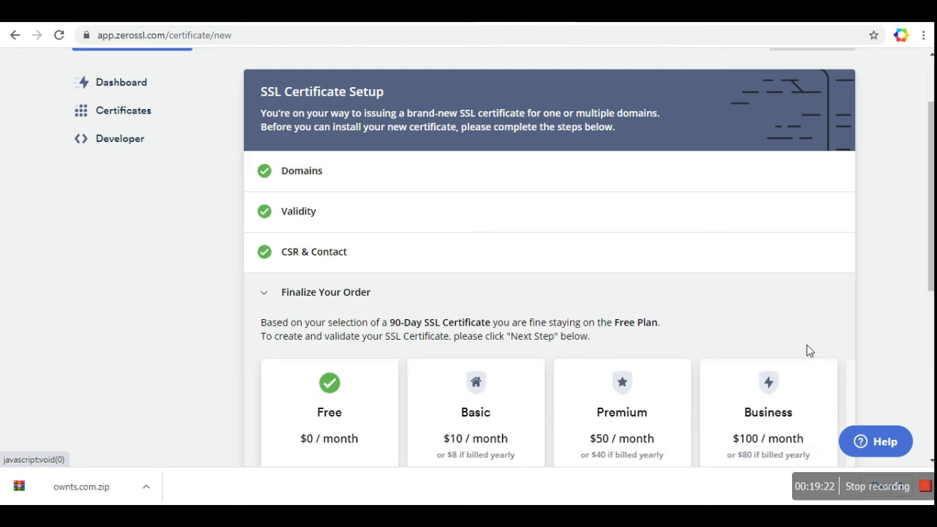
Step: Keep the Free plan and create the certificate, reaching Finalize Your Order
scroll(693, 301, "down", 1)
scroll(694, 306, "down", 4)
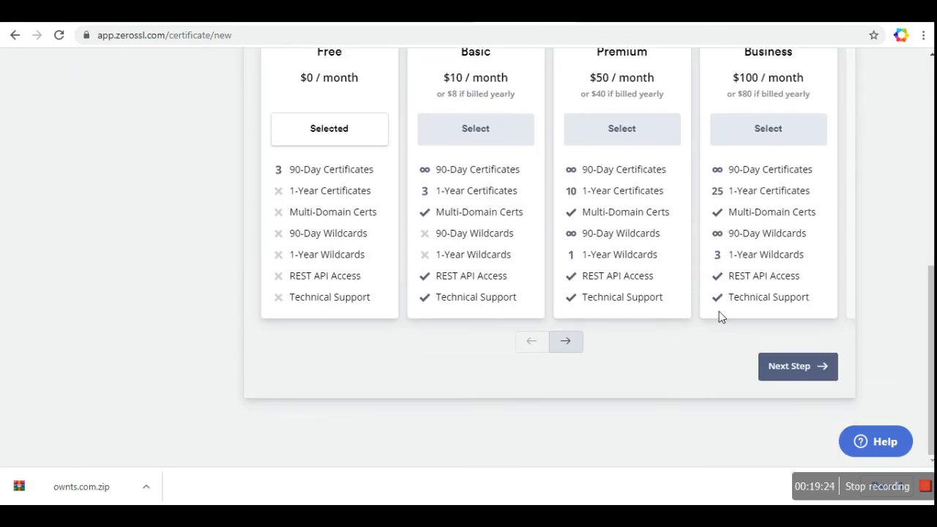
left_click(797, 366)
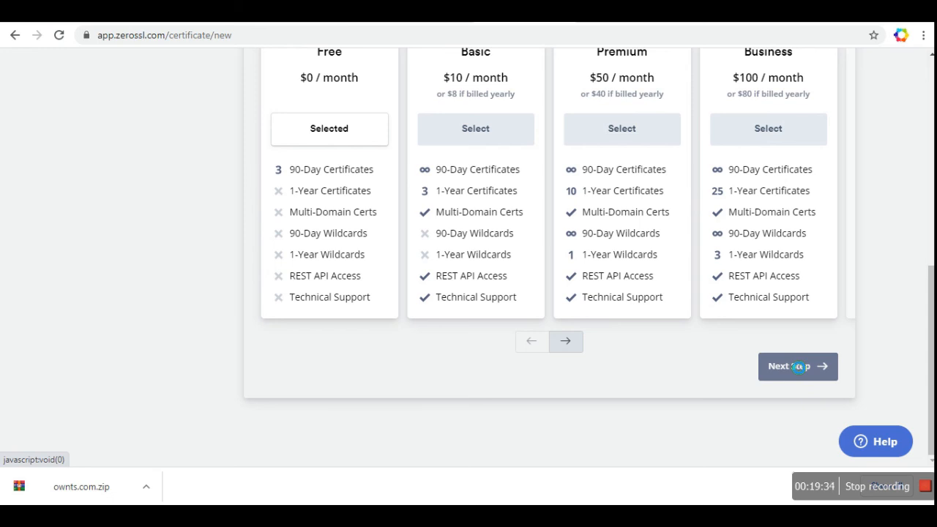
left_click(797, 366)
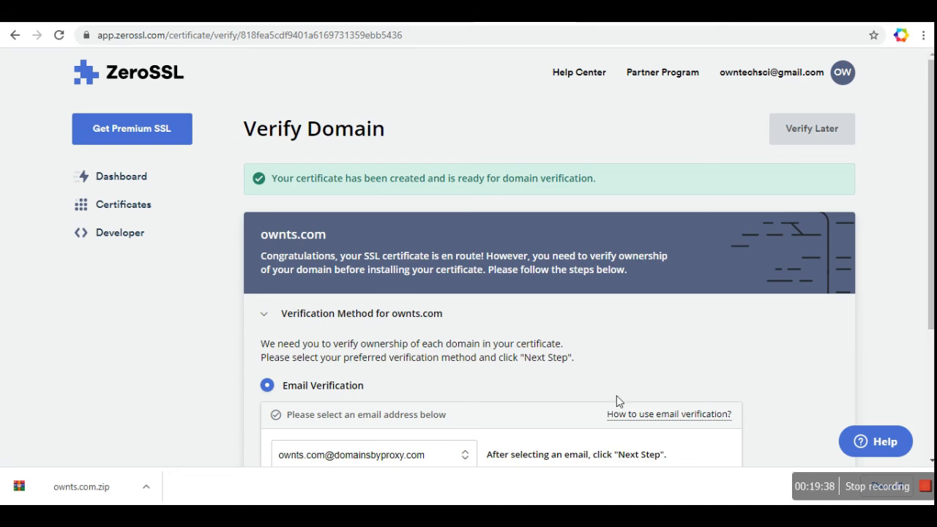
Step: Verify ownts.com via HTTP File Upload; ZeroSSL reports the uploaded file could not be verified
scroll(616, 401, "down", 2)
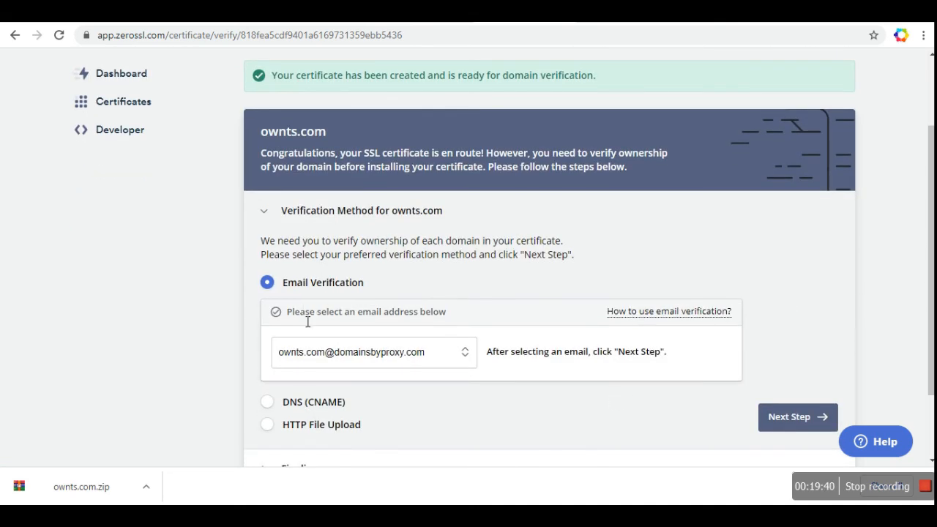
left_click(267, 425)
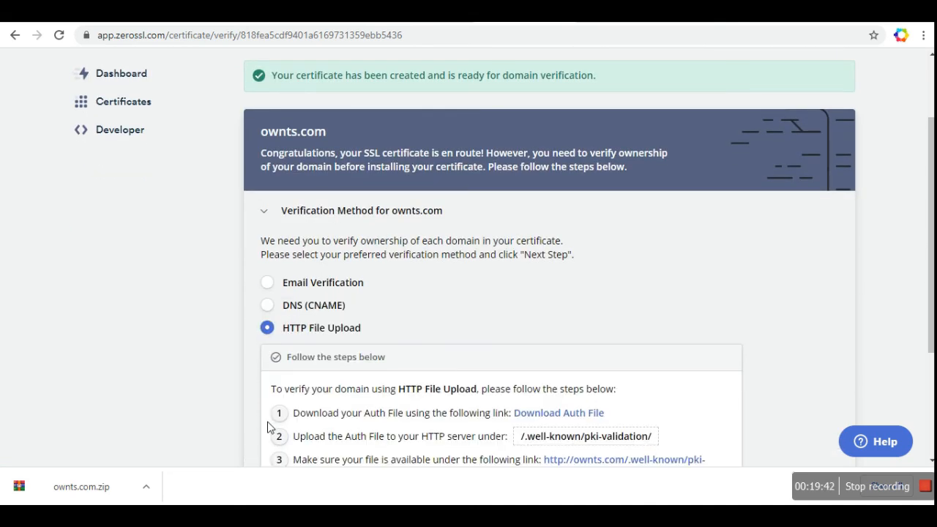
scroll(268, 426, "down", 2)
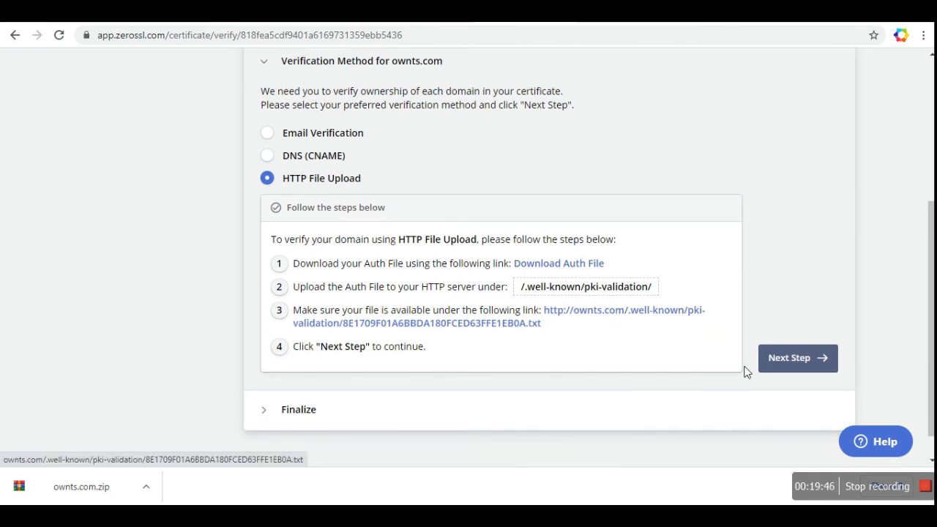
left_click(799, 366)
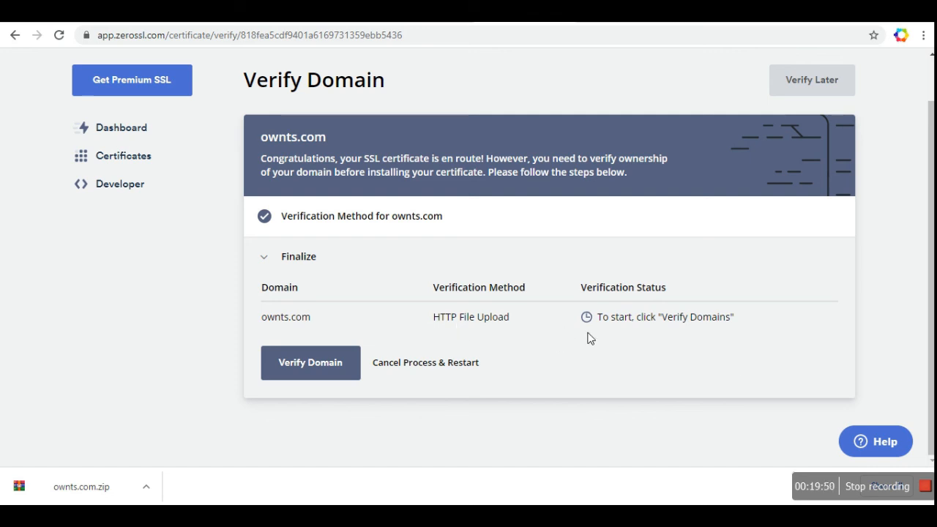
left_click(316, 364)
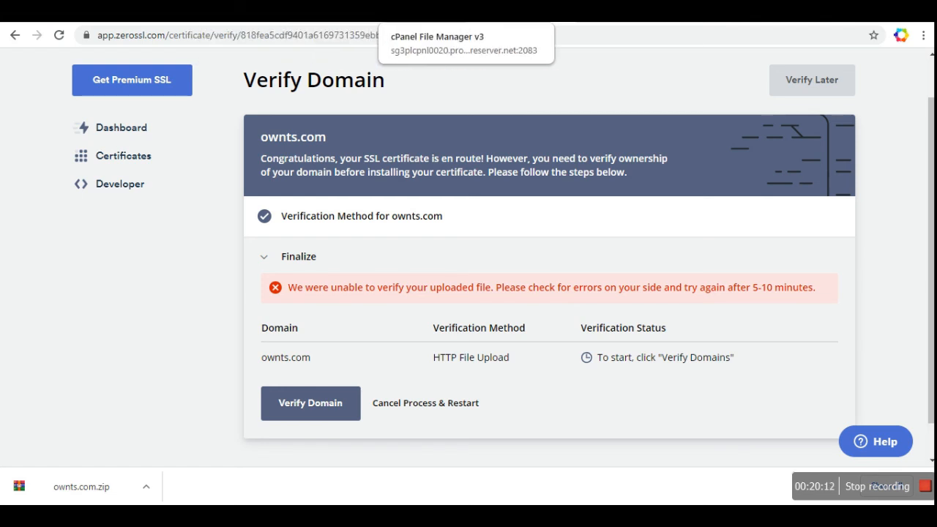
Step: Review ZeroSSL's failed verification result, then return to the File Manager's acme-challenge folder
left_click(414, 13)
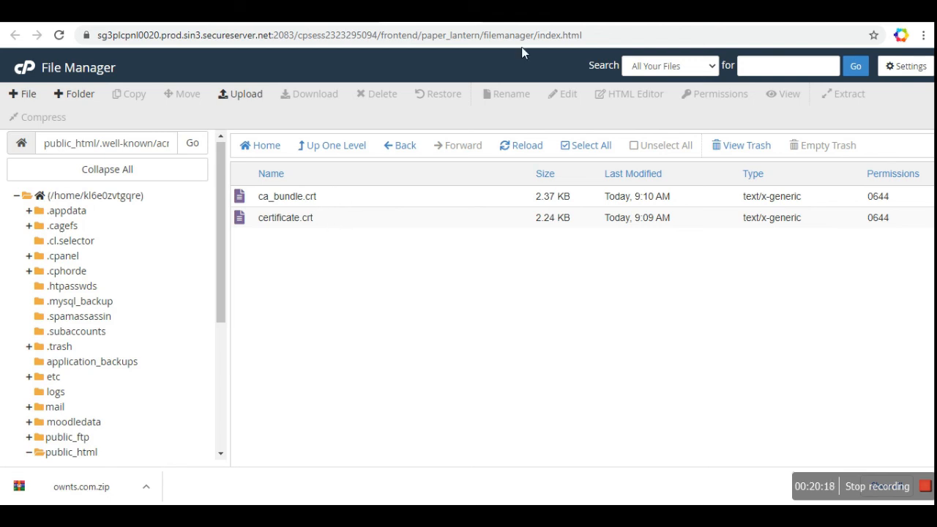
left_click(439, 12)
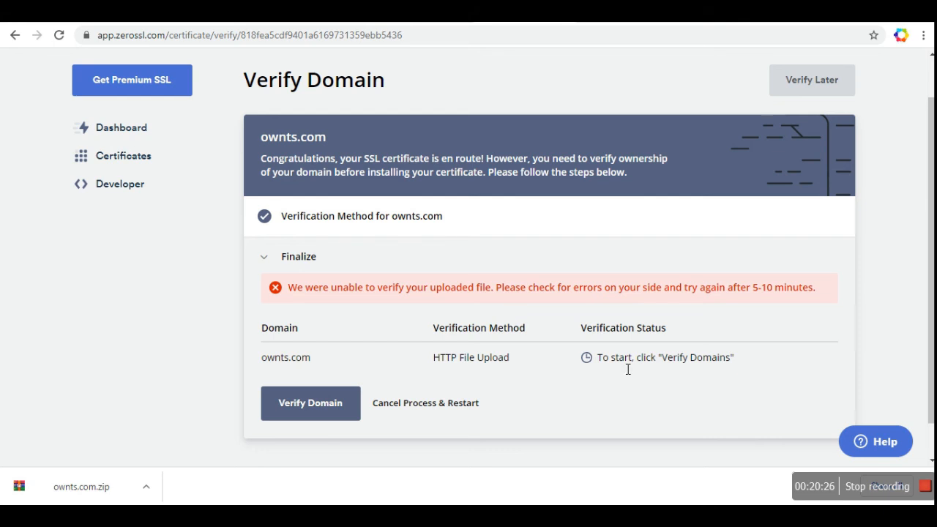
scroll(630, 370, "down", 1)
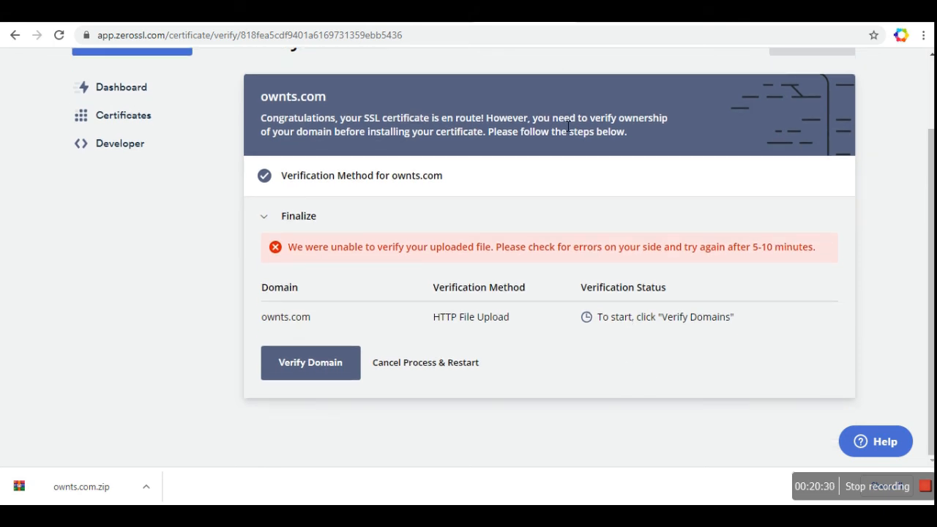
key("ctrl+Tab")
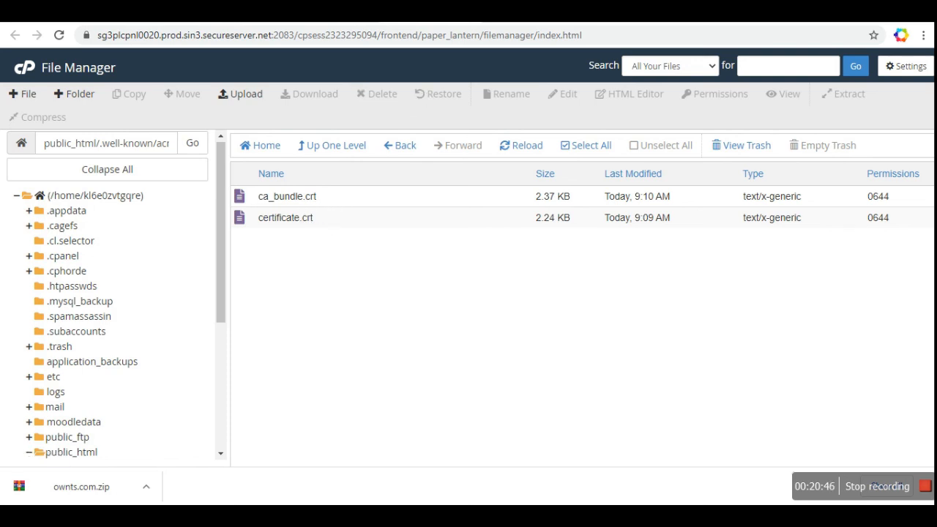
Step: Switch to the cPanel home dashboard and bring the Security section with SSL/TLS into view
key("ctrl+shift+Tab")
scroll(223, 331, "down", 6)
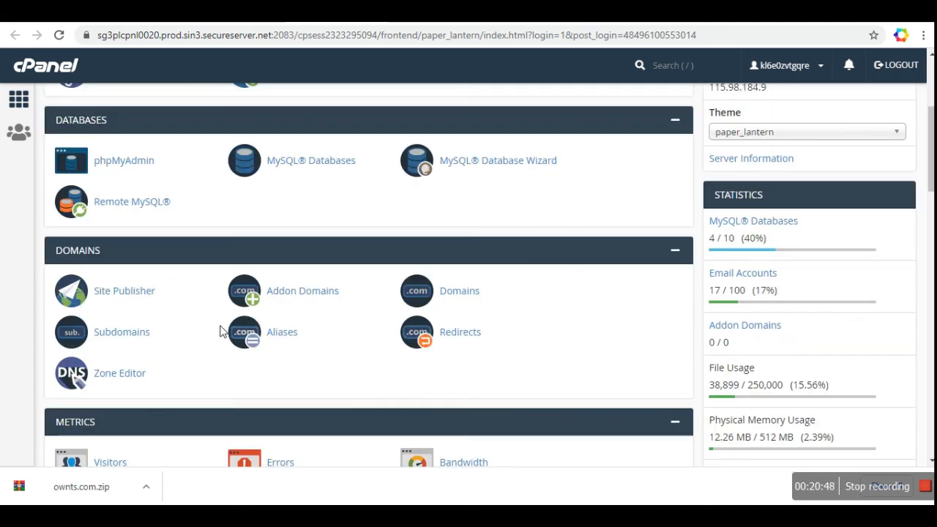
scroll(223, 332, "down", 5)
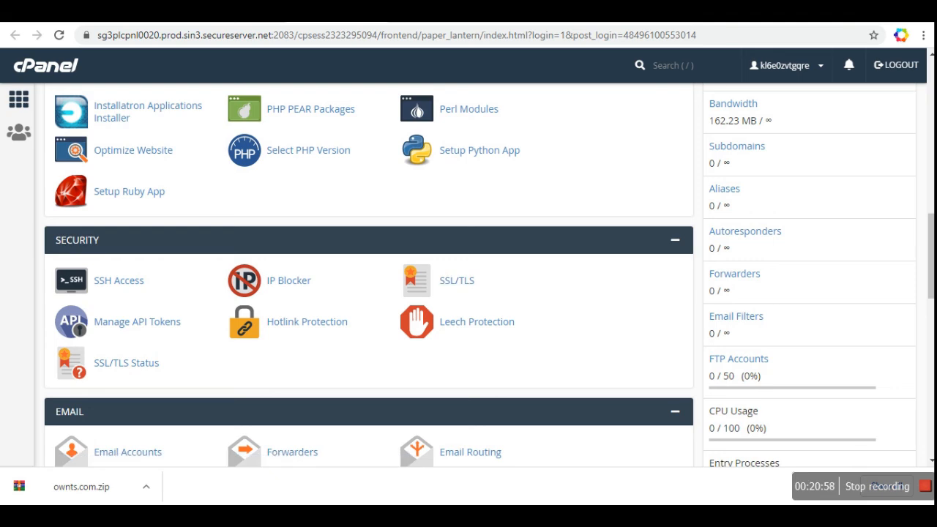
scroll(530, 293, "down", 4)
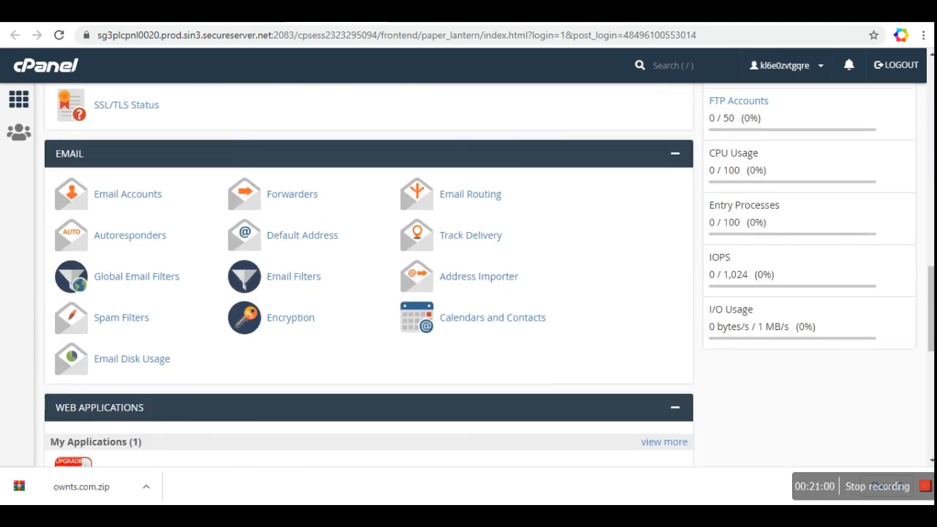
scroll(369, 274, "up", 3)
scroll(480, 286, "up", 2)
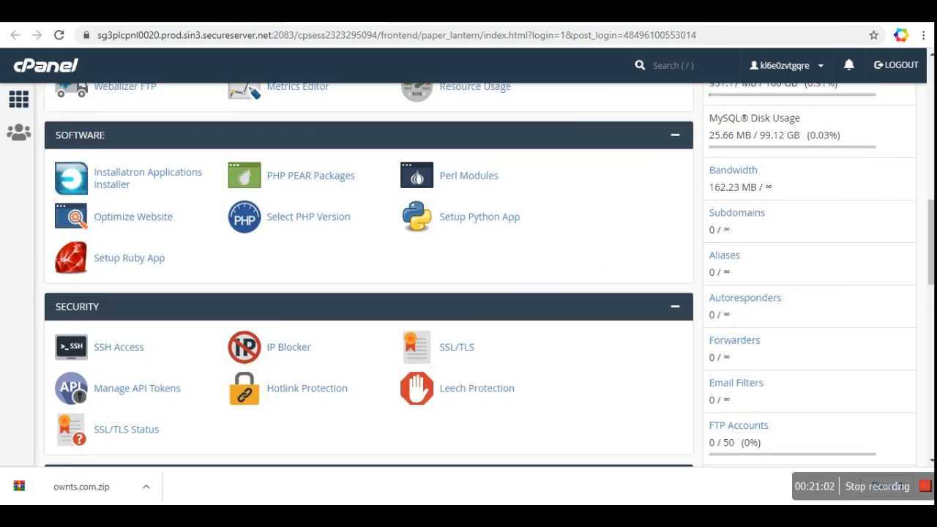